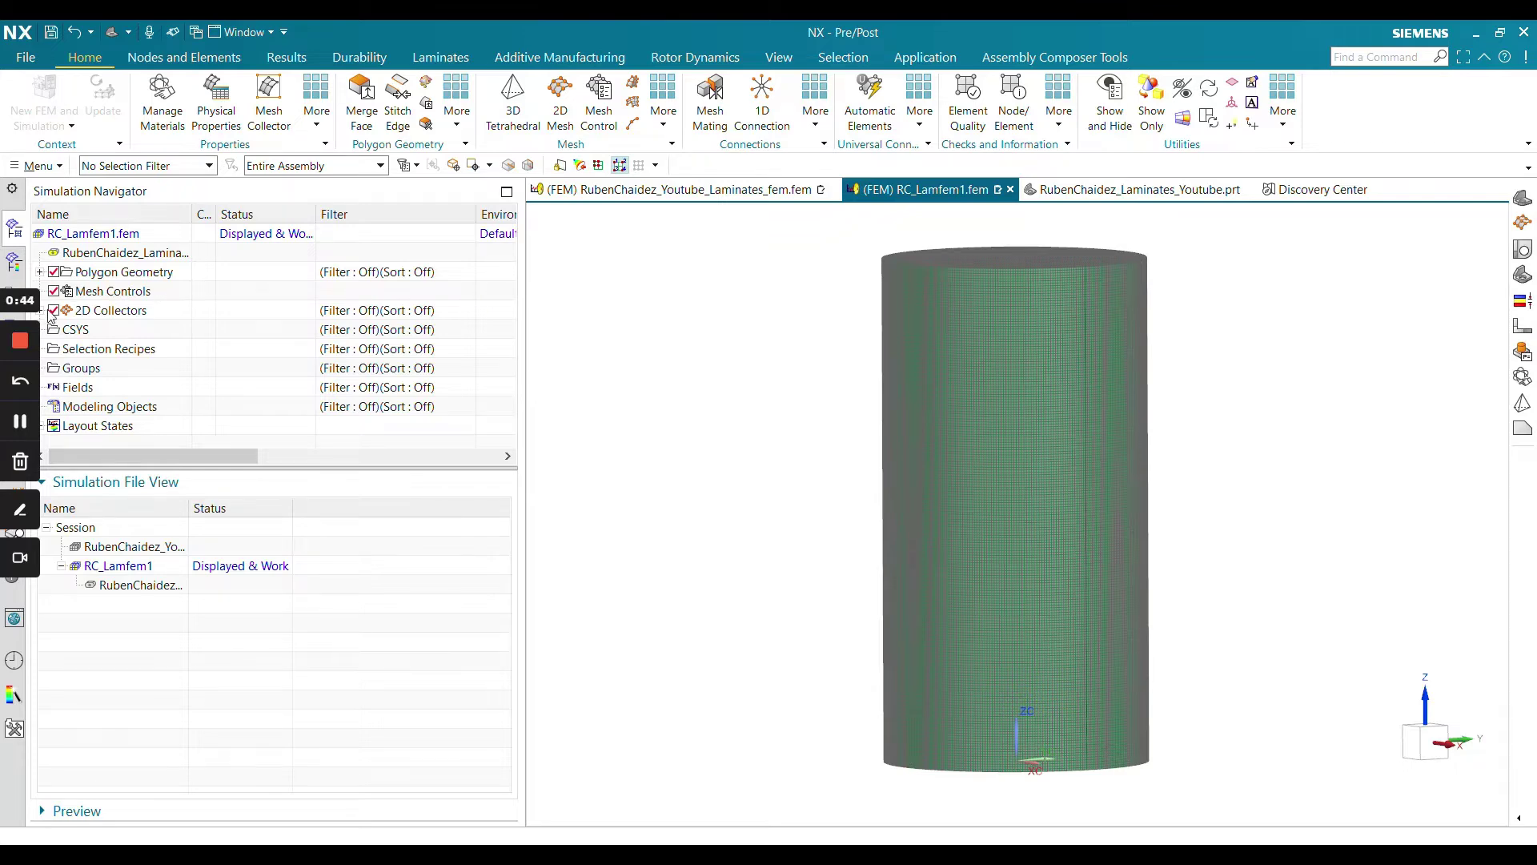
Create a 2D thin shell mesh on the cylinder's polygon face in RC_Lamfem1.fem
click(12, 337)
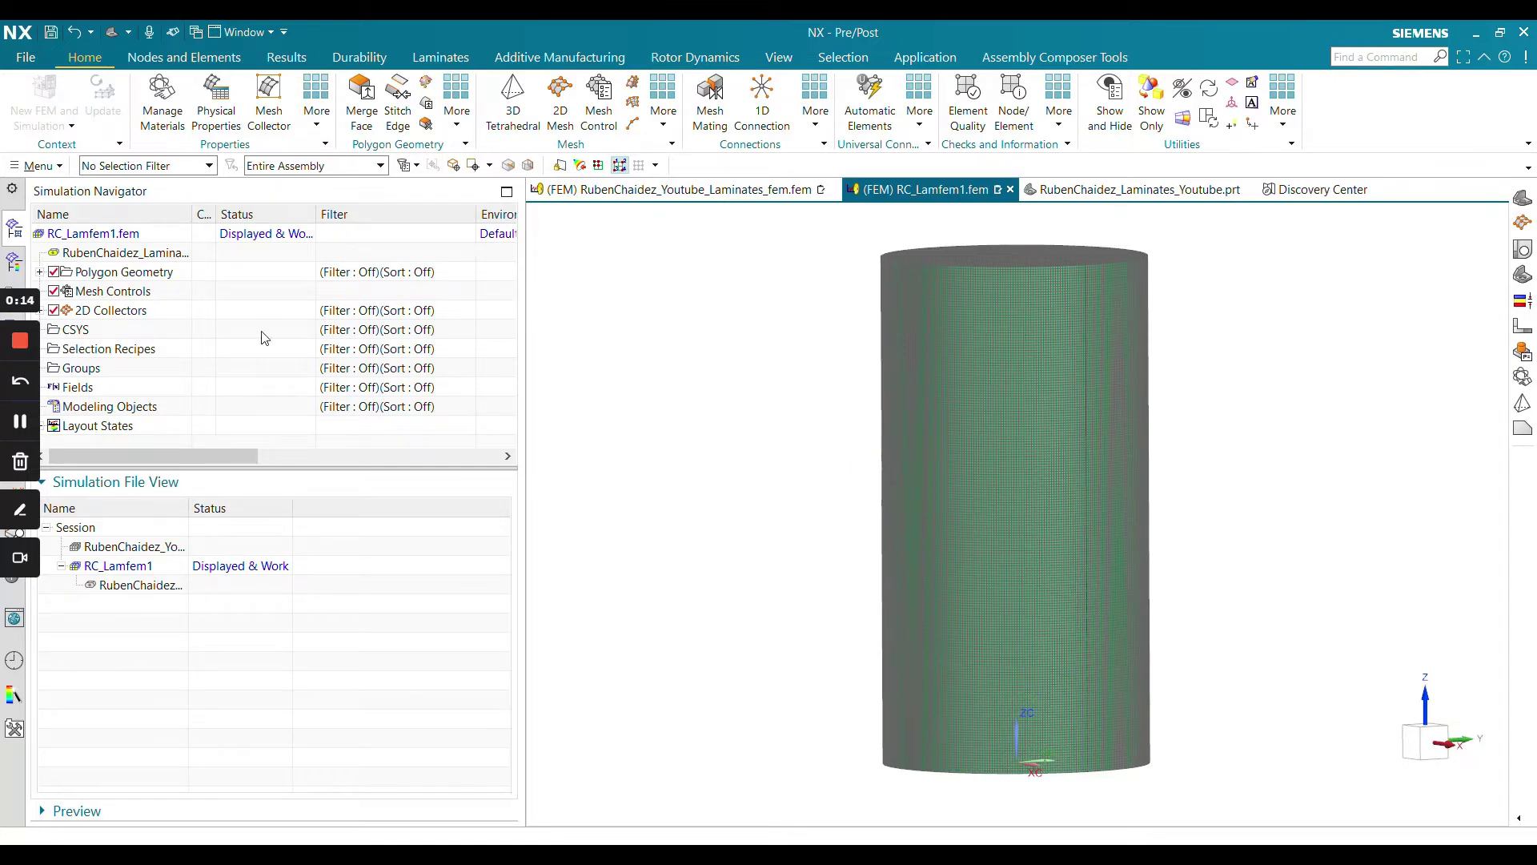
Expand Polygon Geometry and 2D Collectors > Thin Shell(1) to reveal 2d_mesh(1)
click(27, 351)
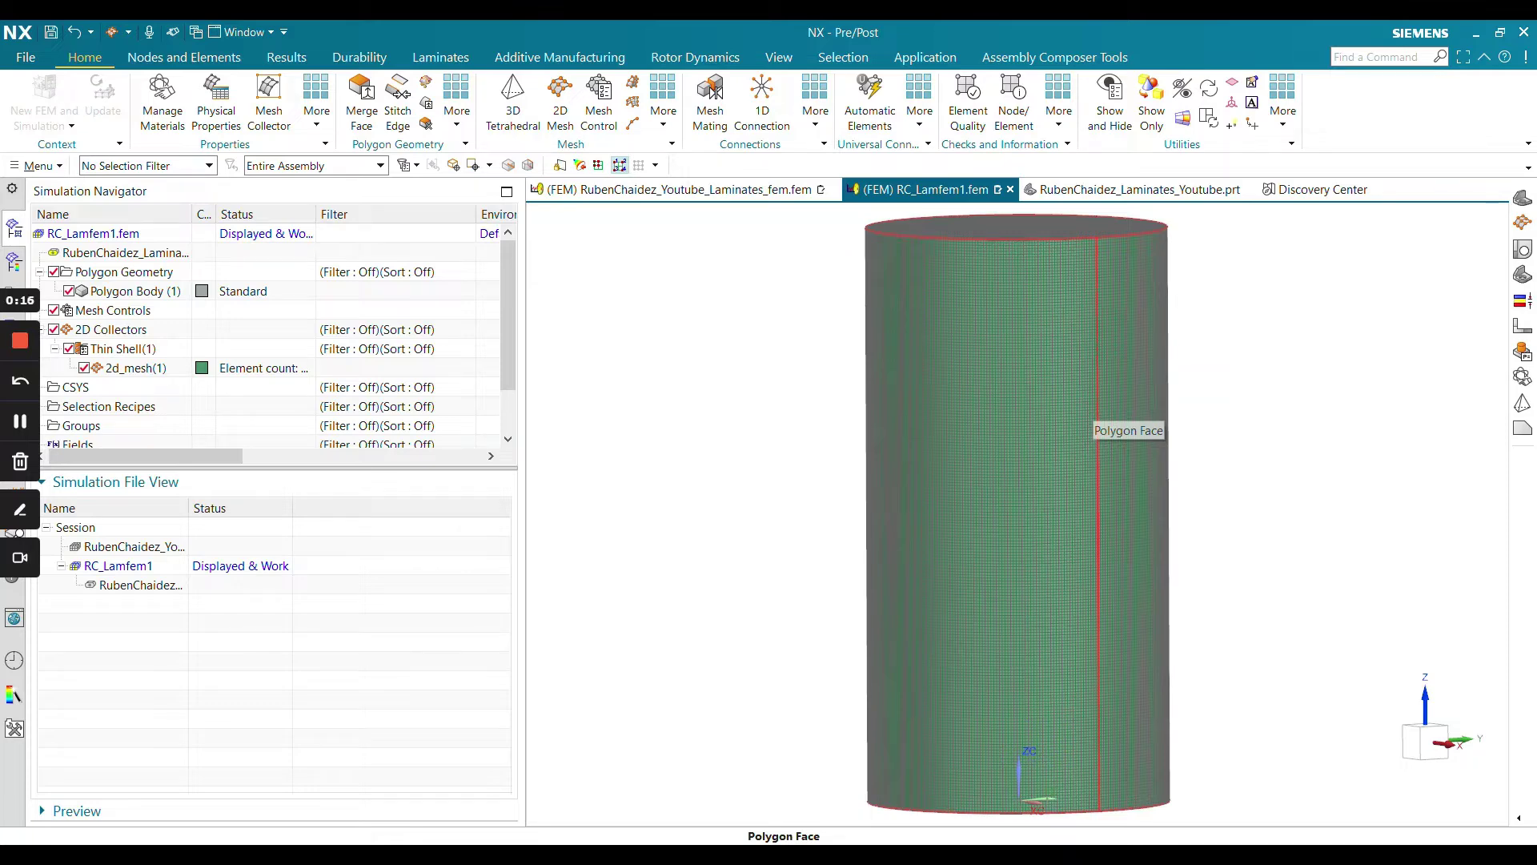
right_click(132, 371)
In 2d_mesh(1)'s associated data, set Material Orientation Method to MCID, Inherited from Layup
click(193, 457)
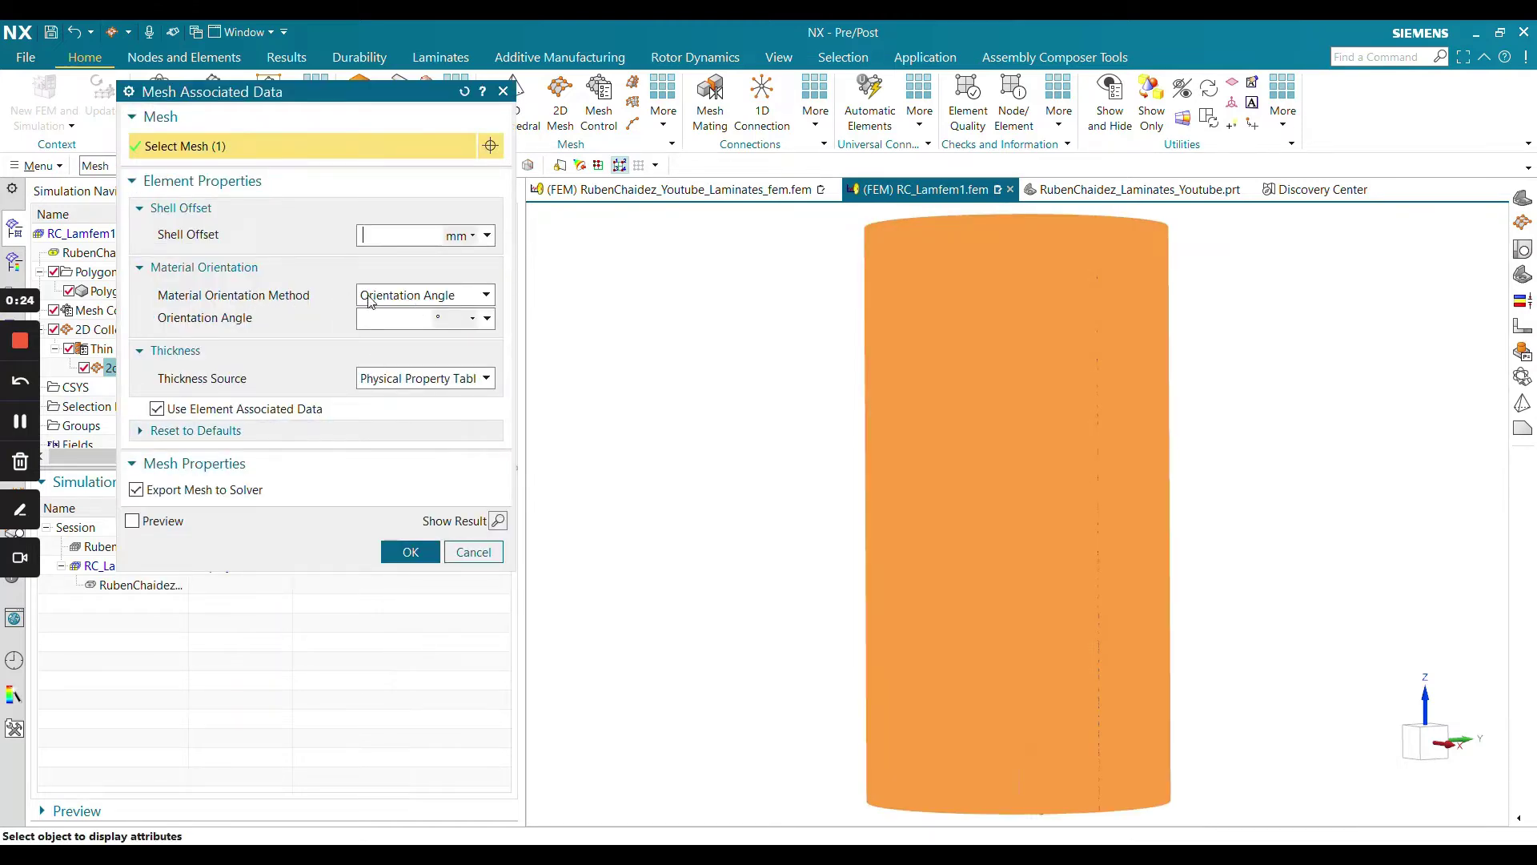
click(370, 301)
click(360, 322)
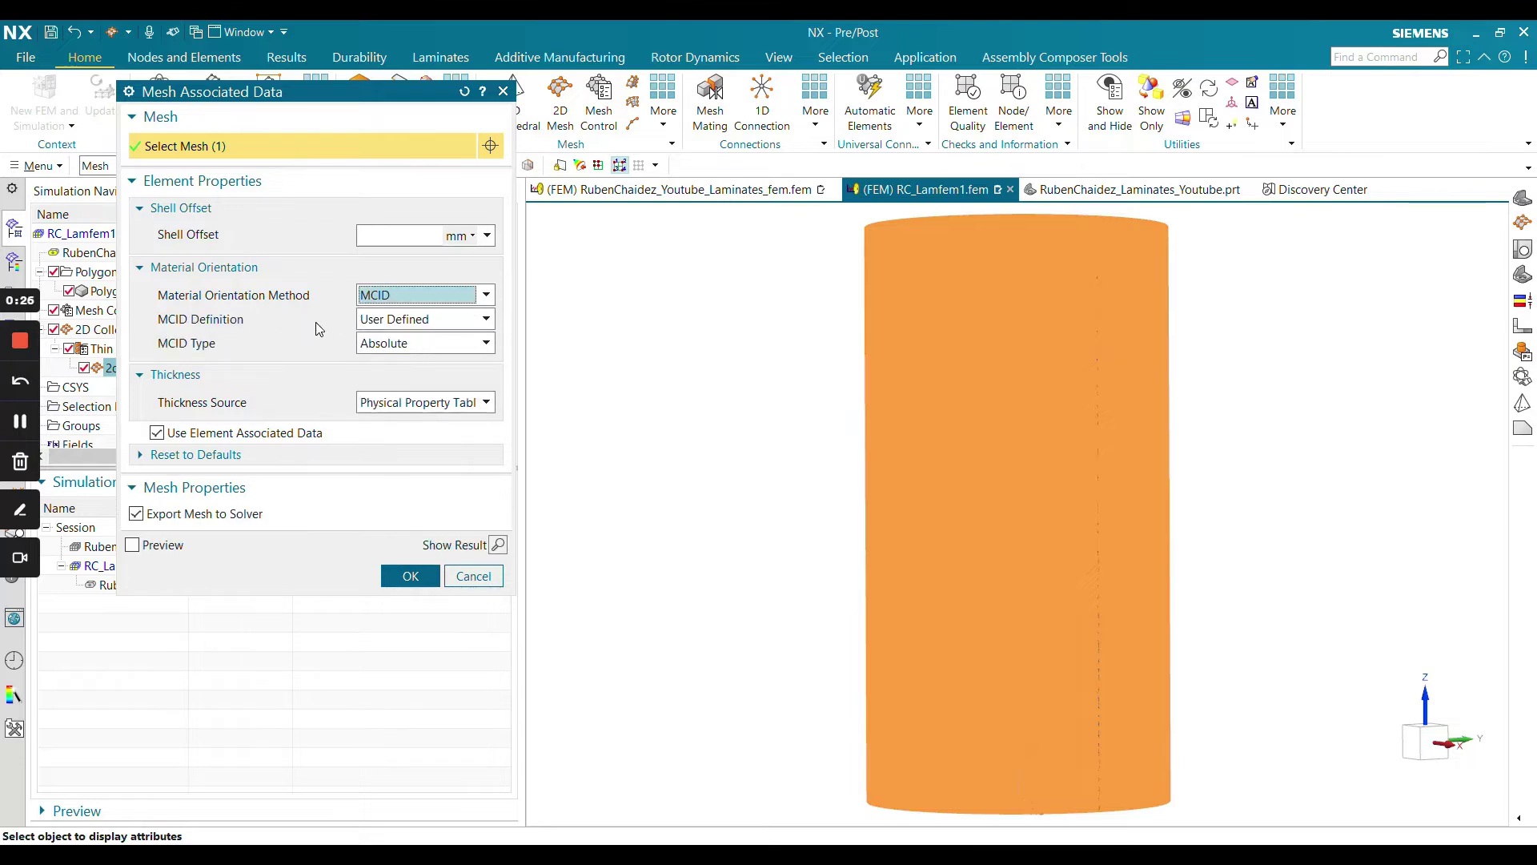
click(383, 324)
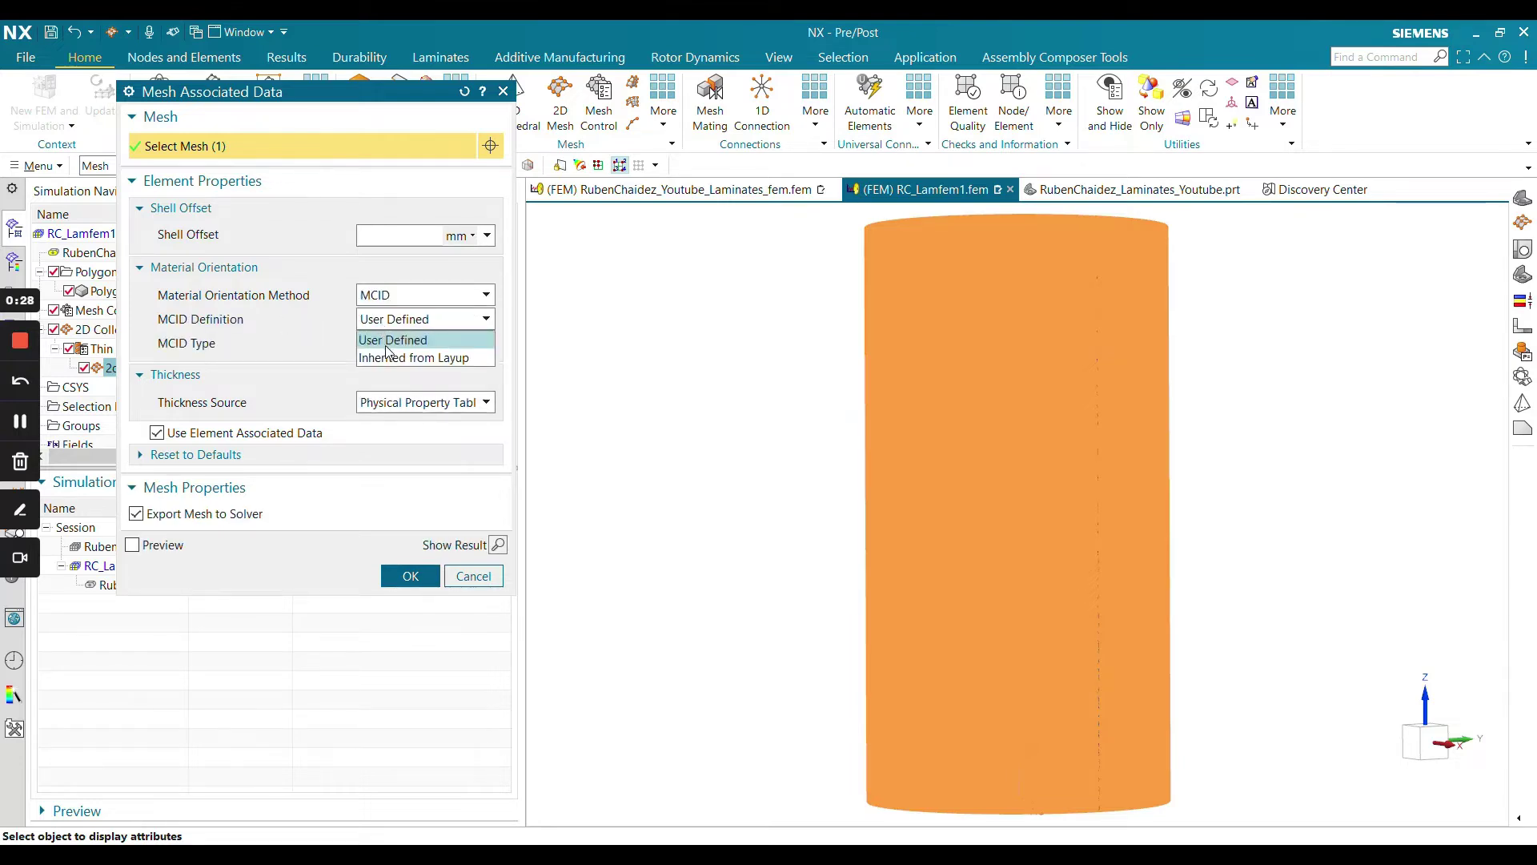
click(390, 358)
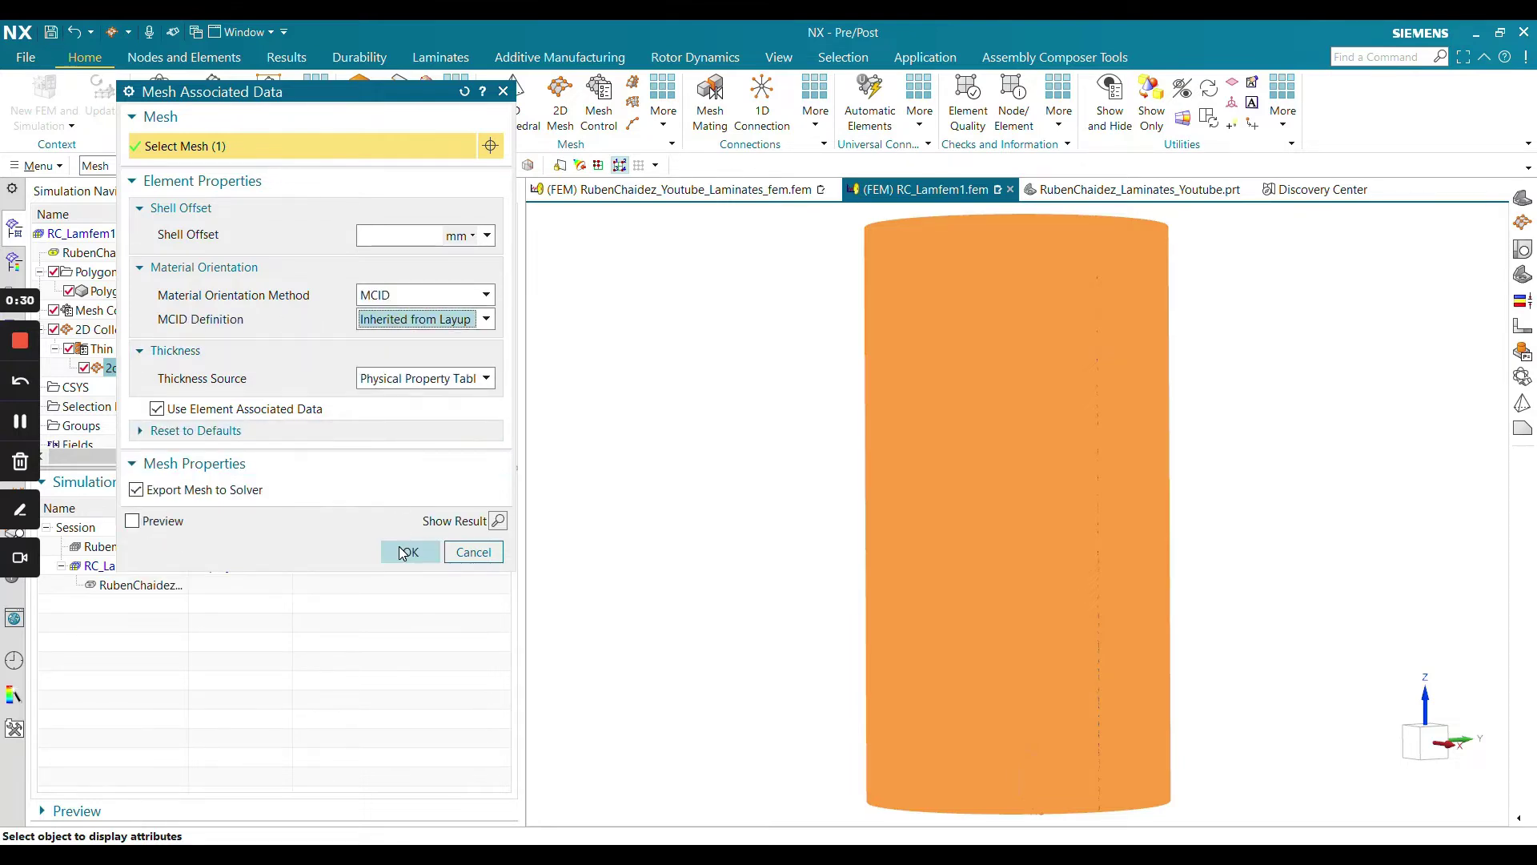
click(407, 550)
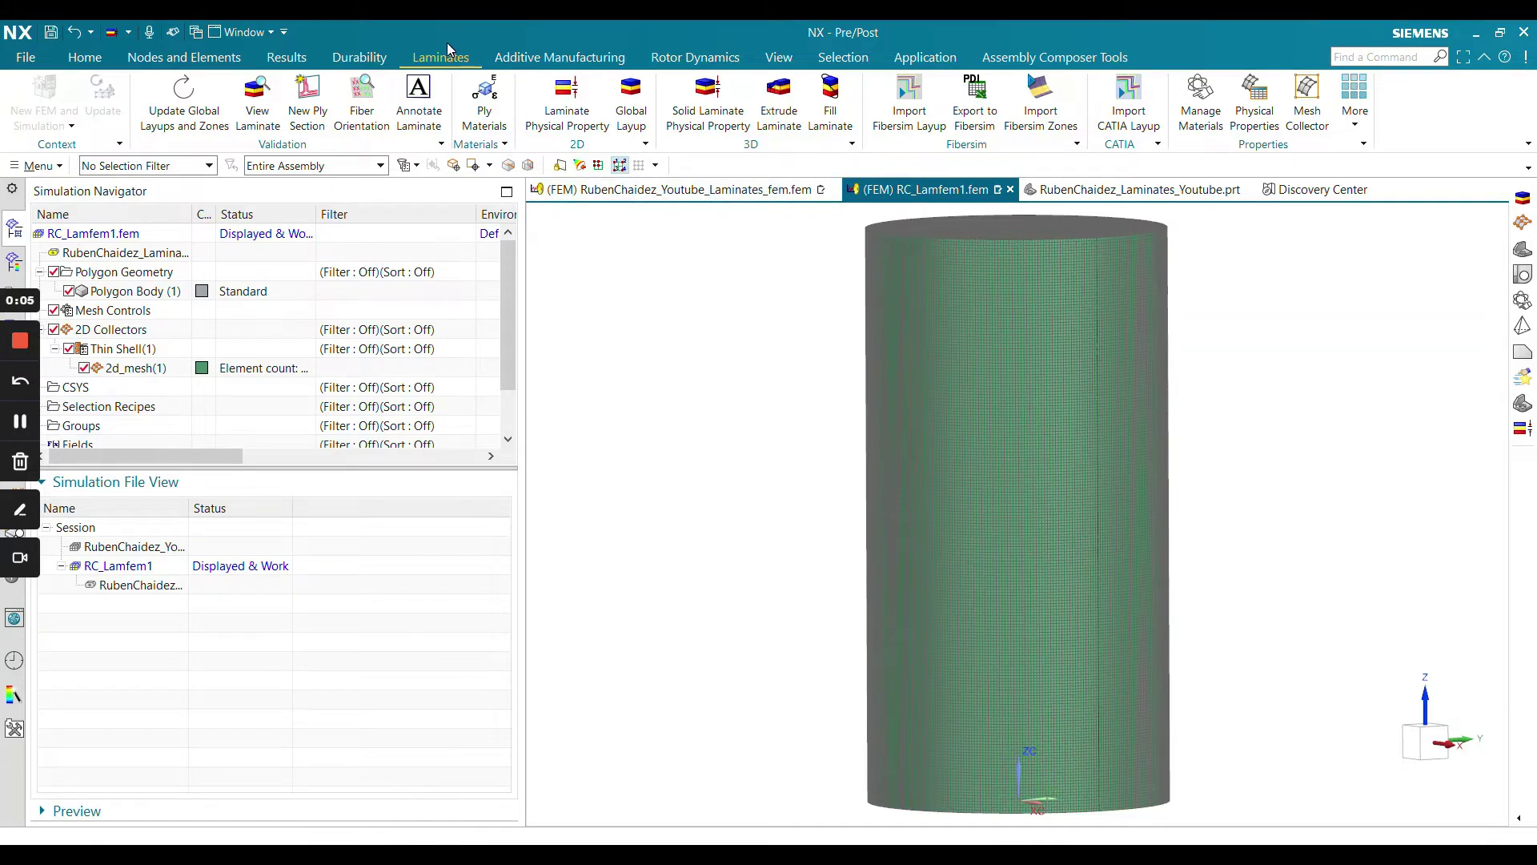
Add laminate physical property 'Reinforcemnt Layup' with stacking recipe Inherited from layup
right_click(1170, 55)
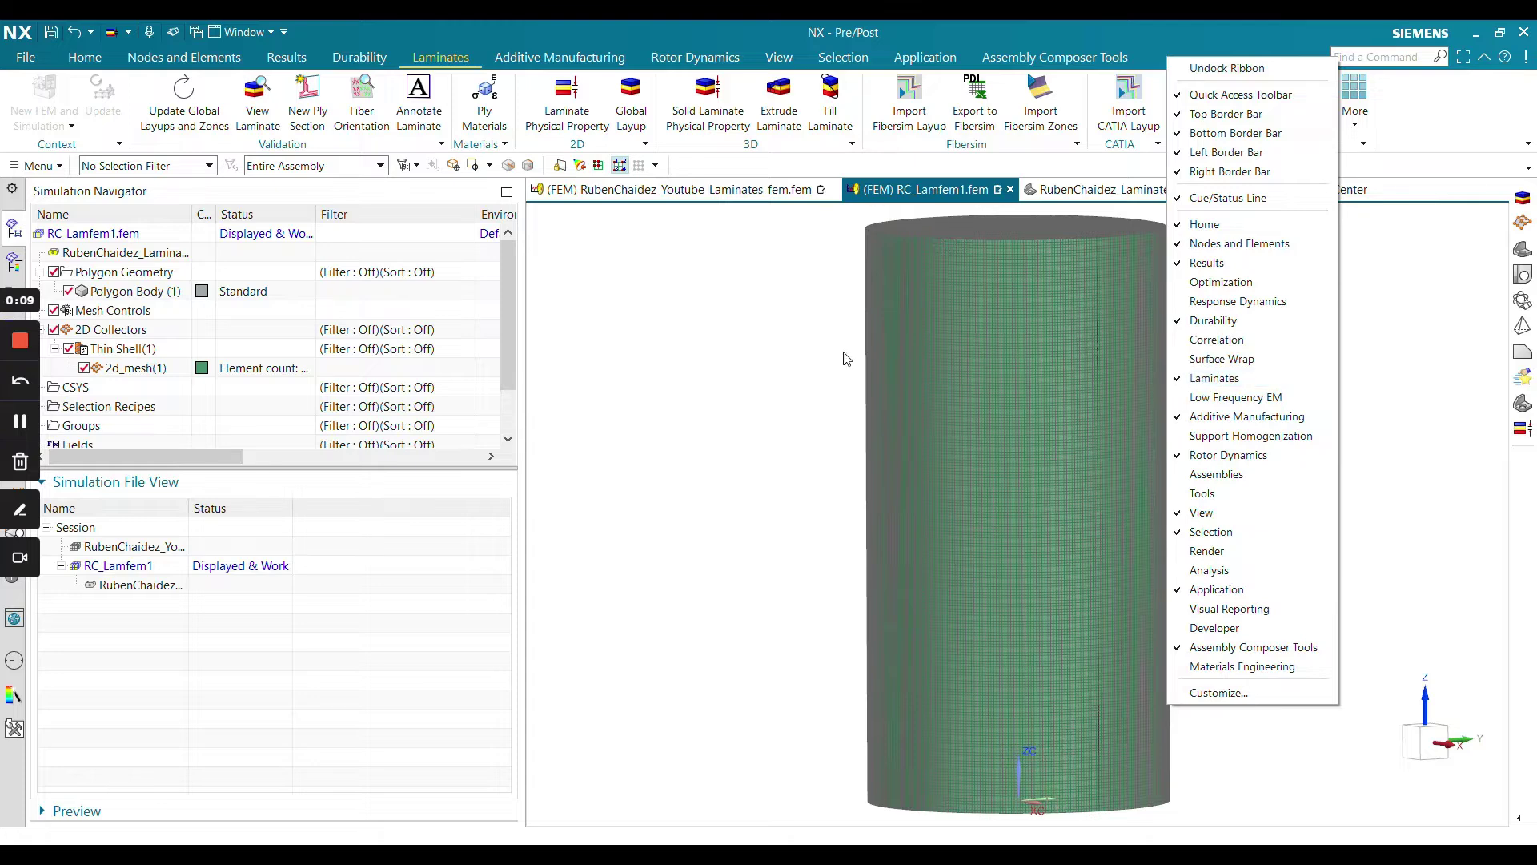
click(603, 316)
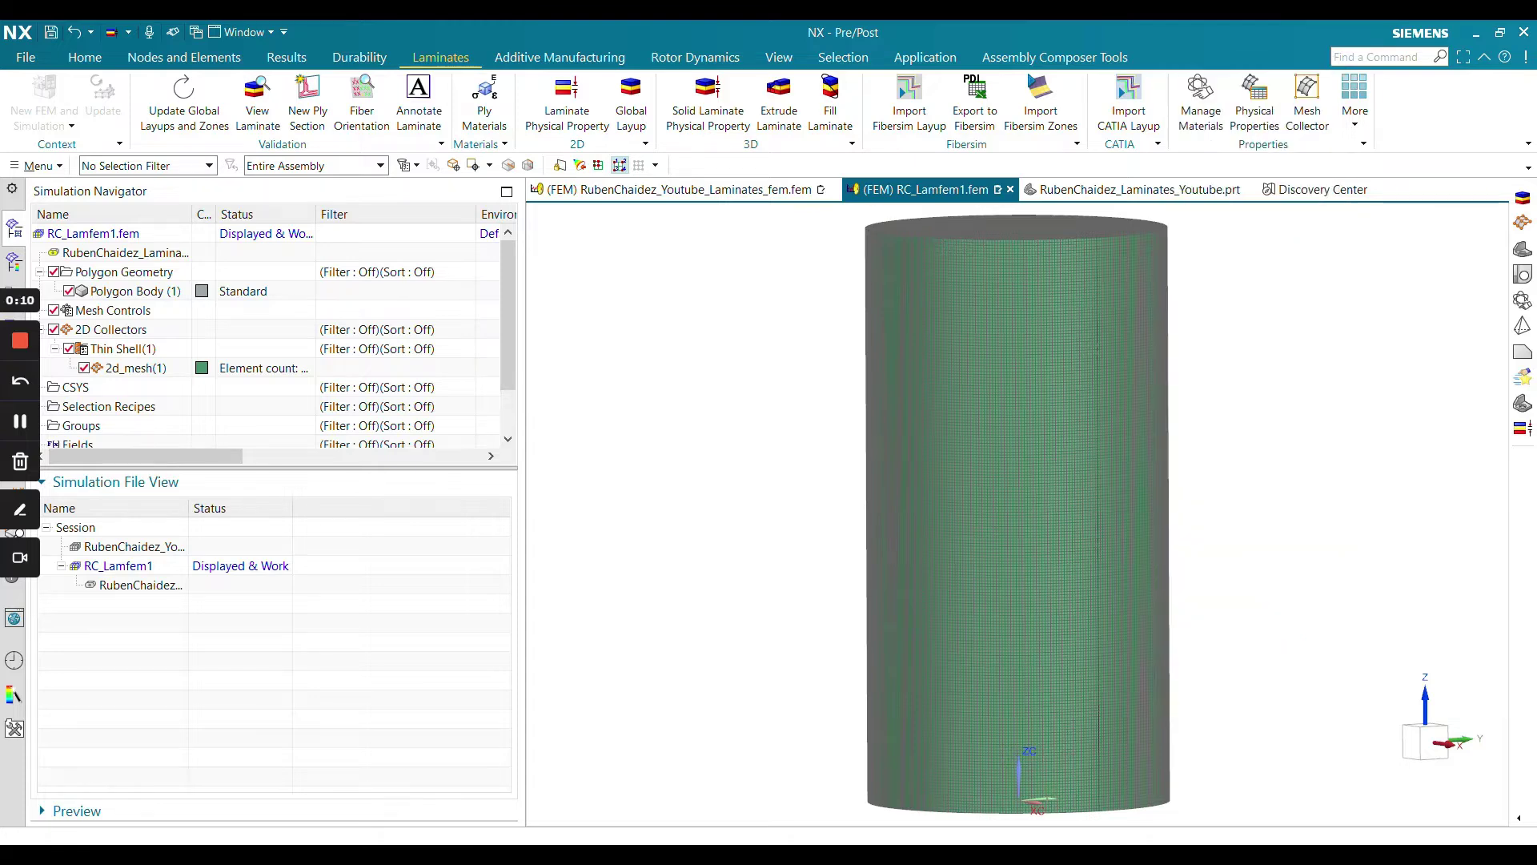
click(568, 111)
text(Re)
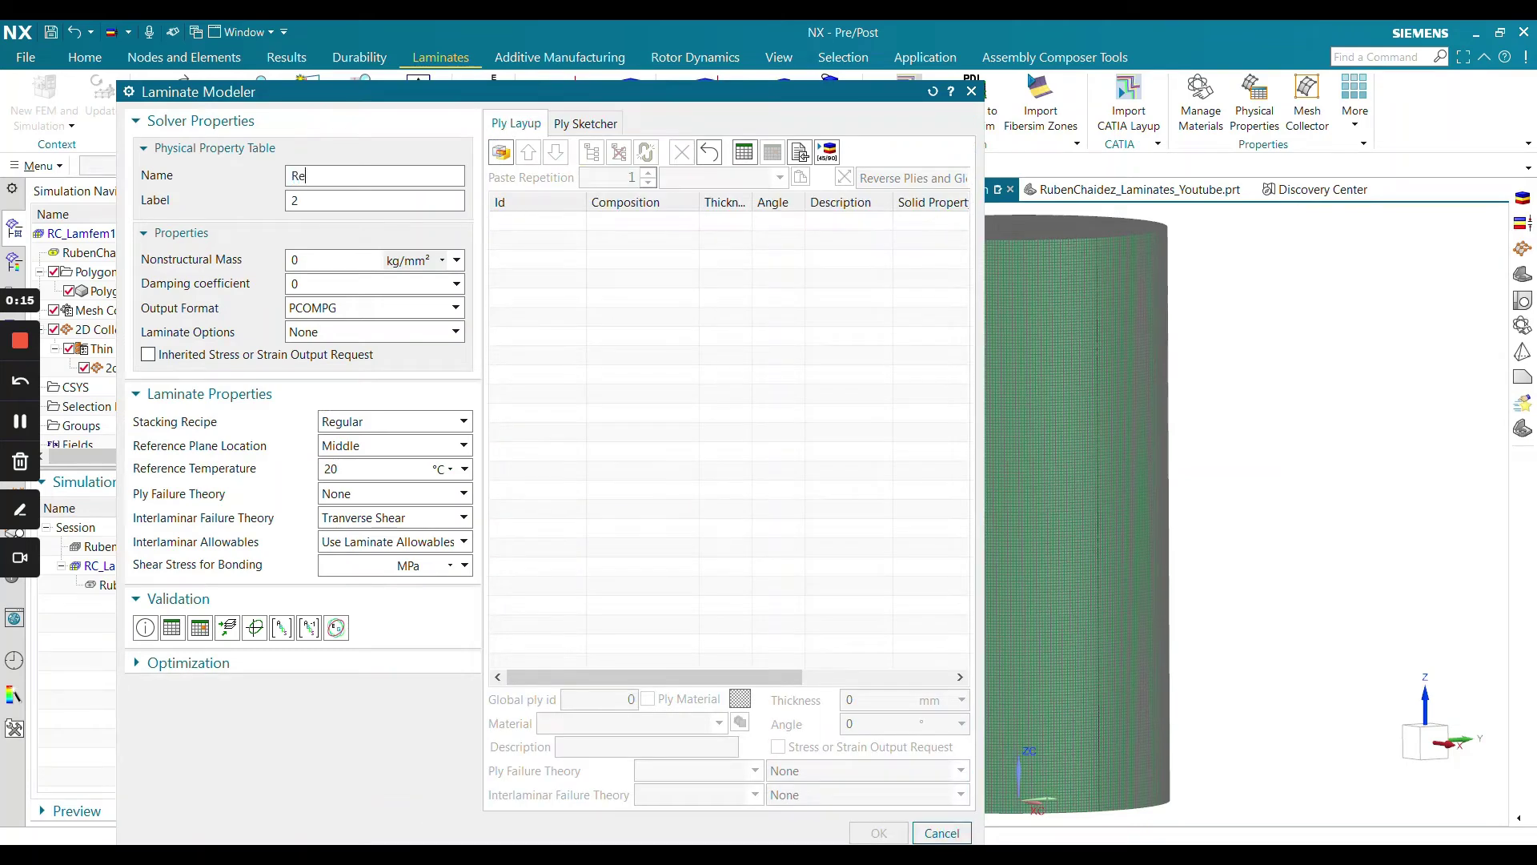
text(inforcemnt Layup)
click(420, 422)
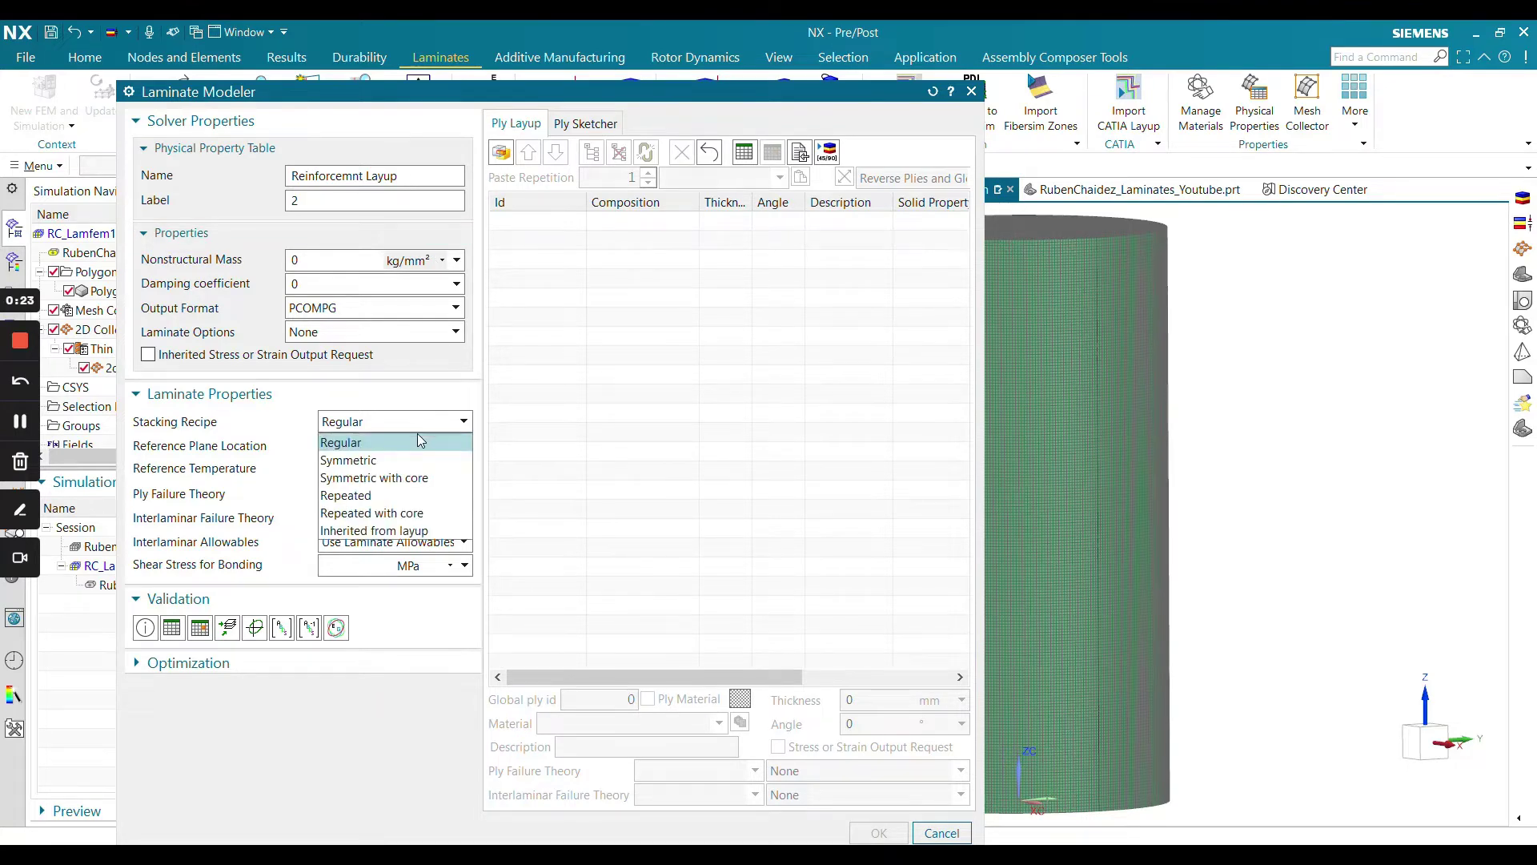
click(355, 532)
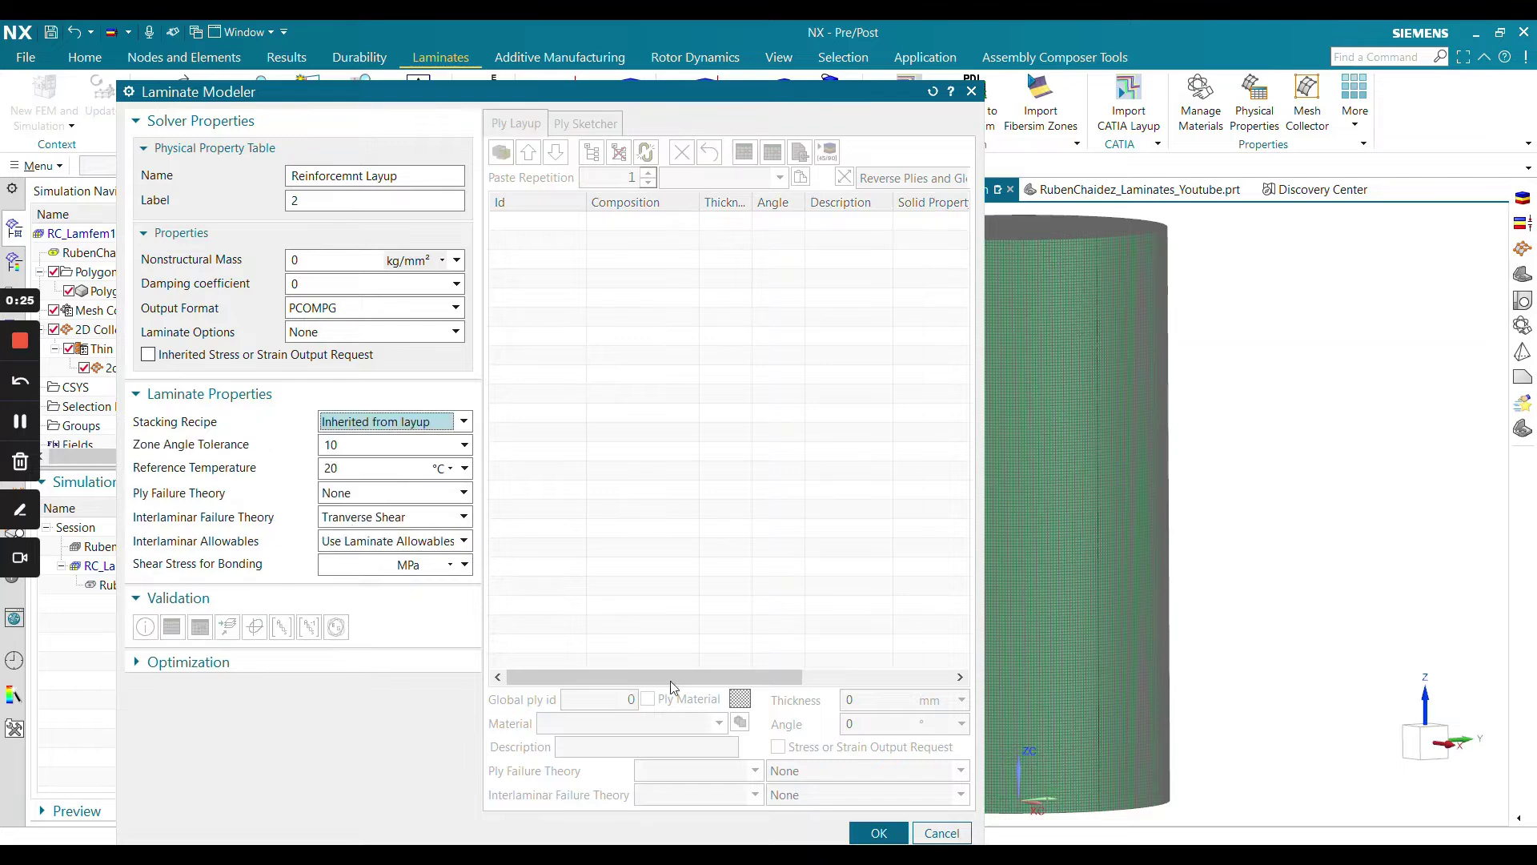
click(877, 831)
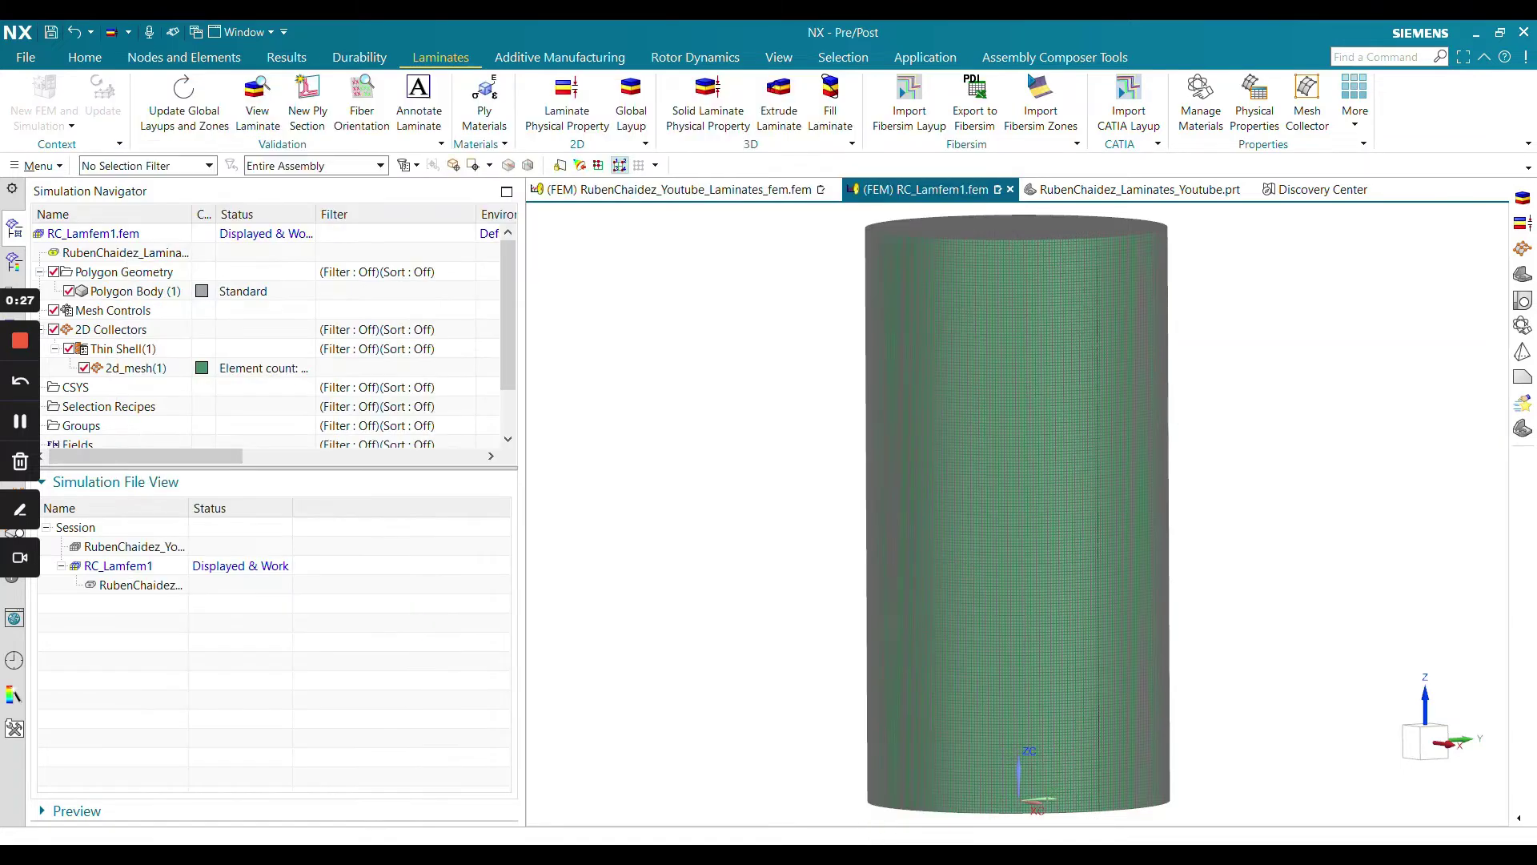
Edit the Thin Shell(1) mesh collector so its property type is Laminate instead of PSHELL
right_click(132, 349)
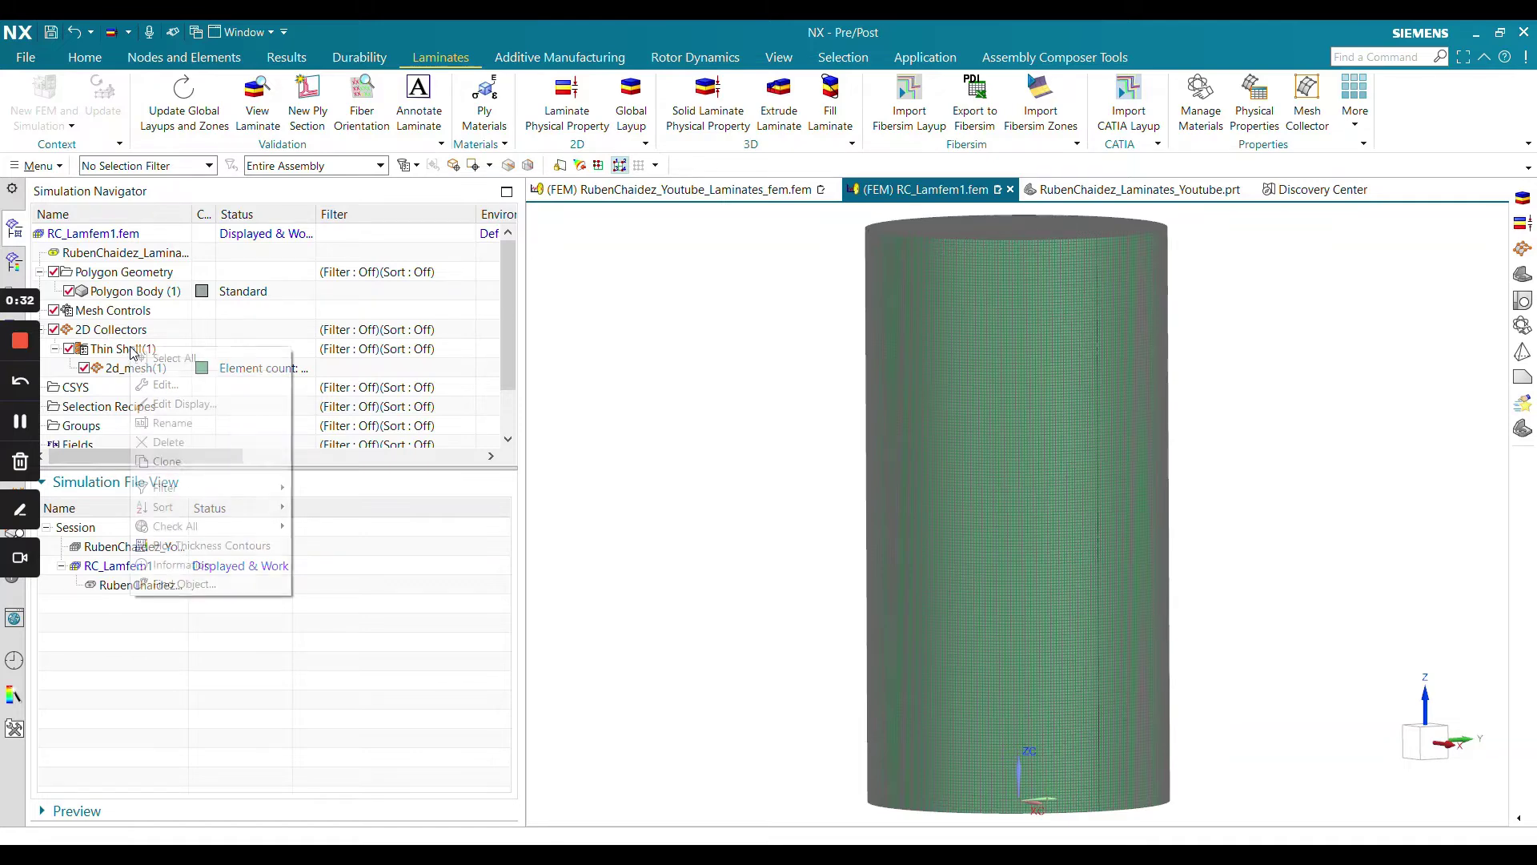
click(157, 385)
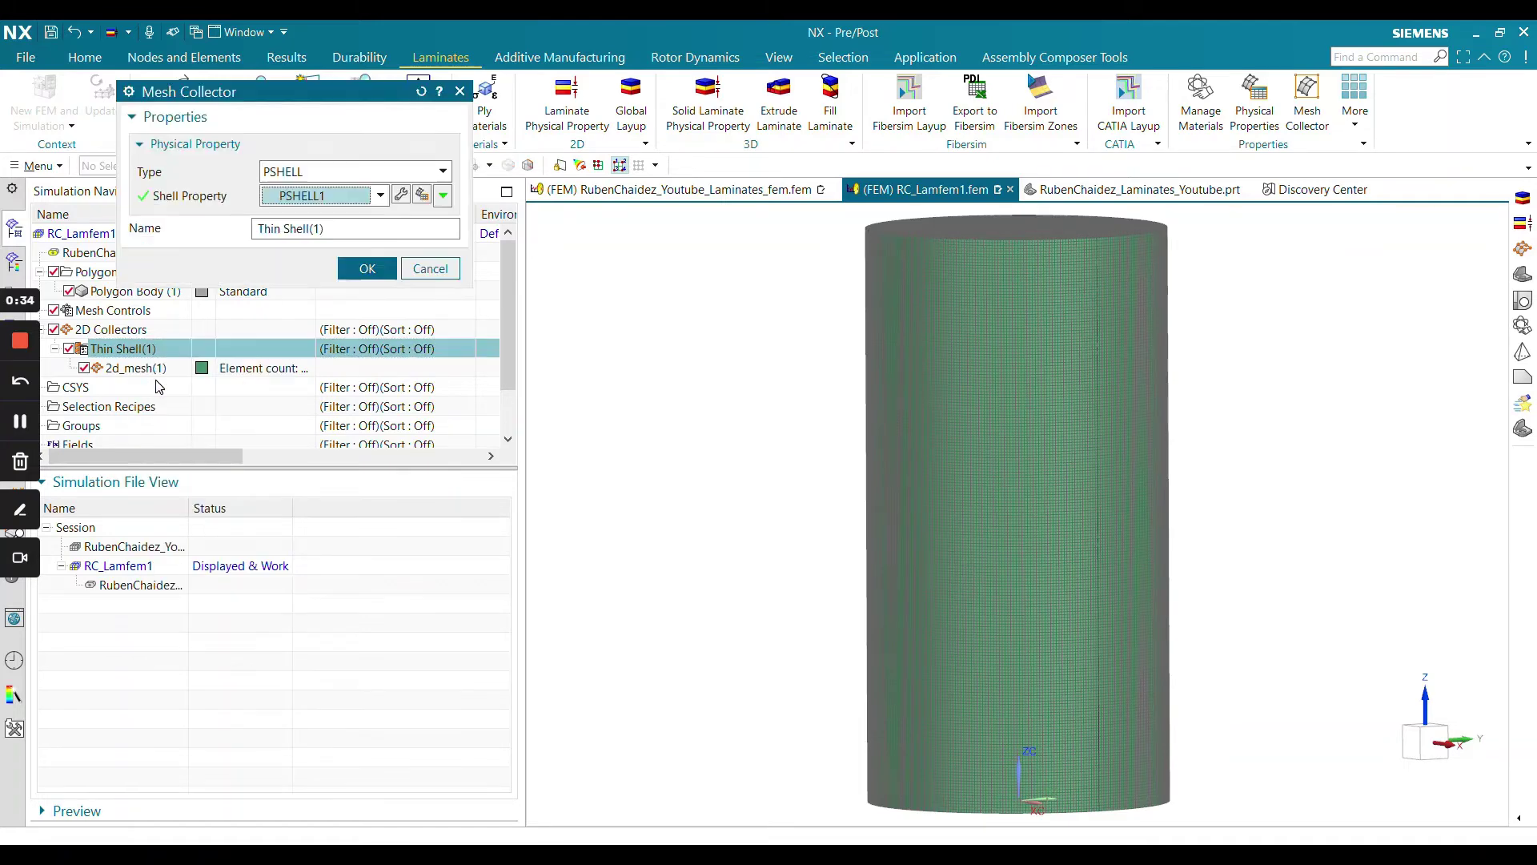
click(290, 174)
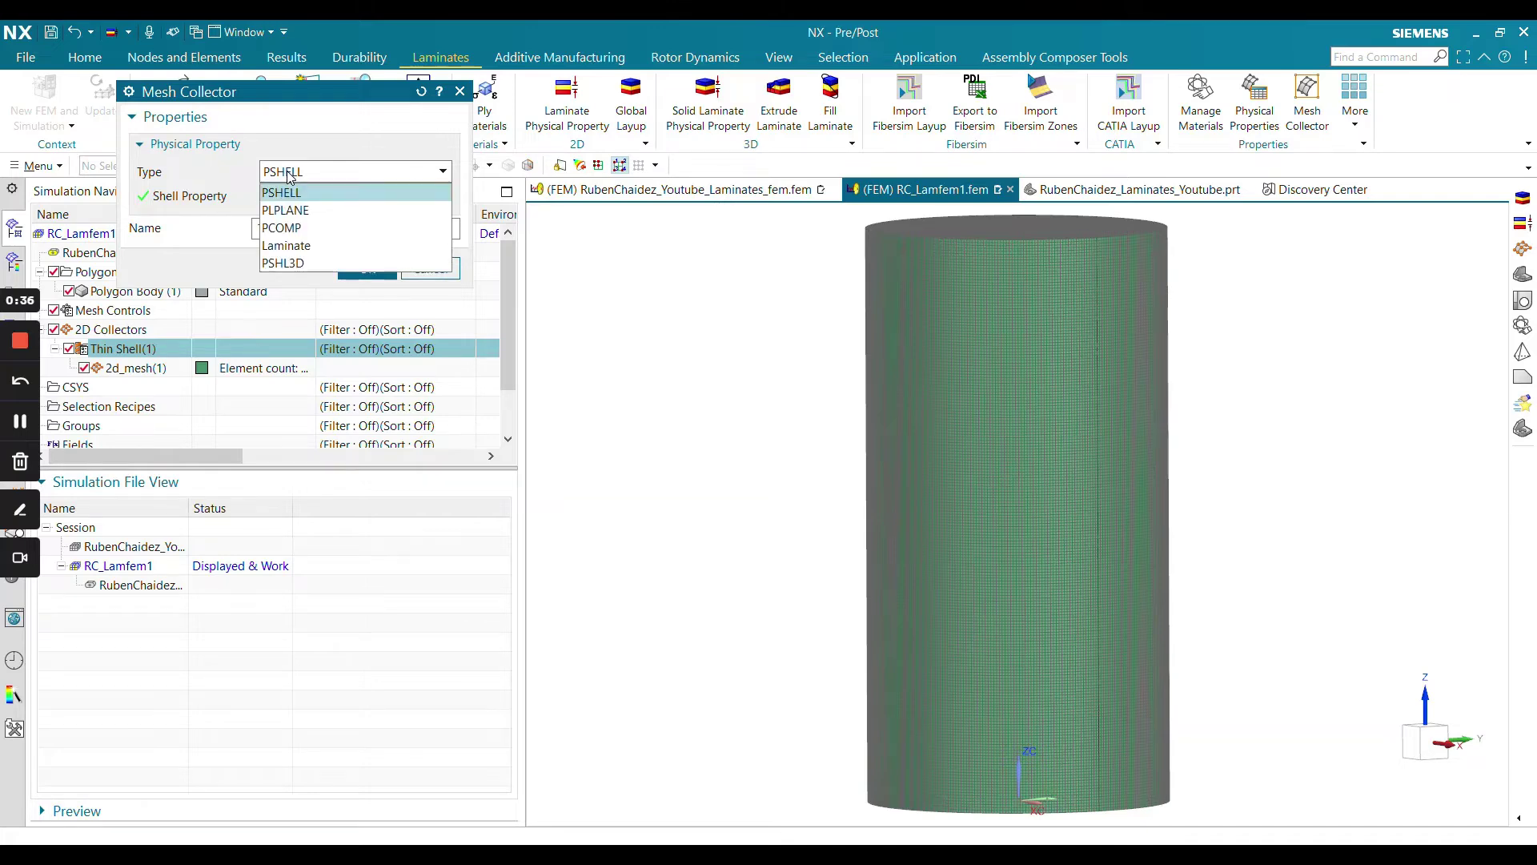
click(286, 245)
click(365, 268)
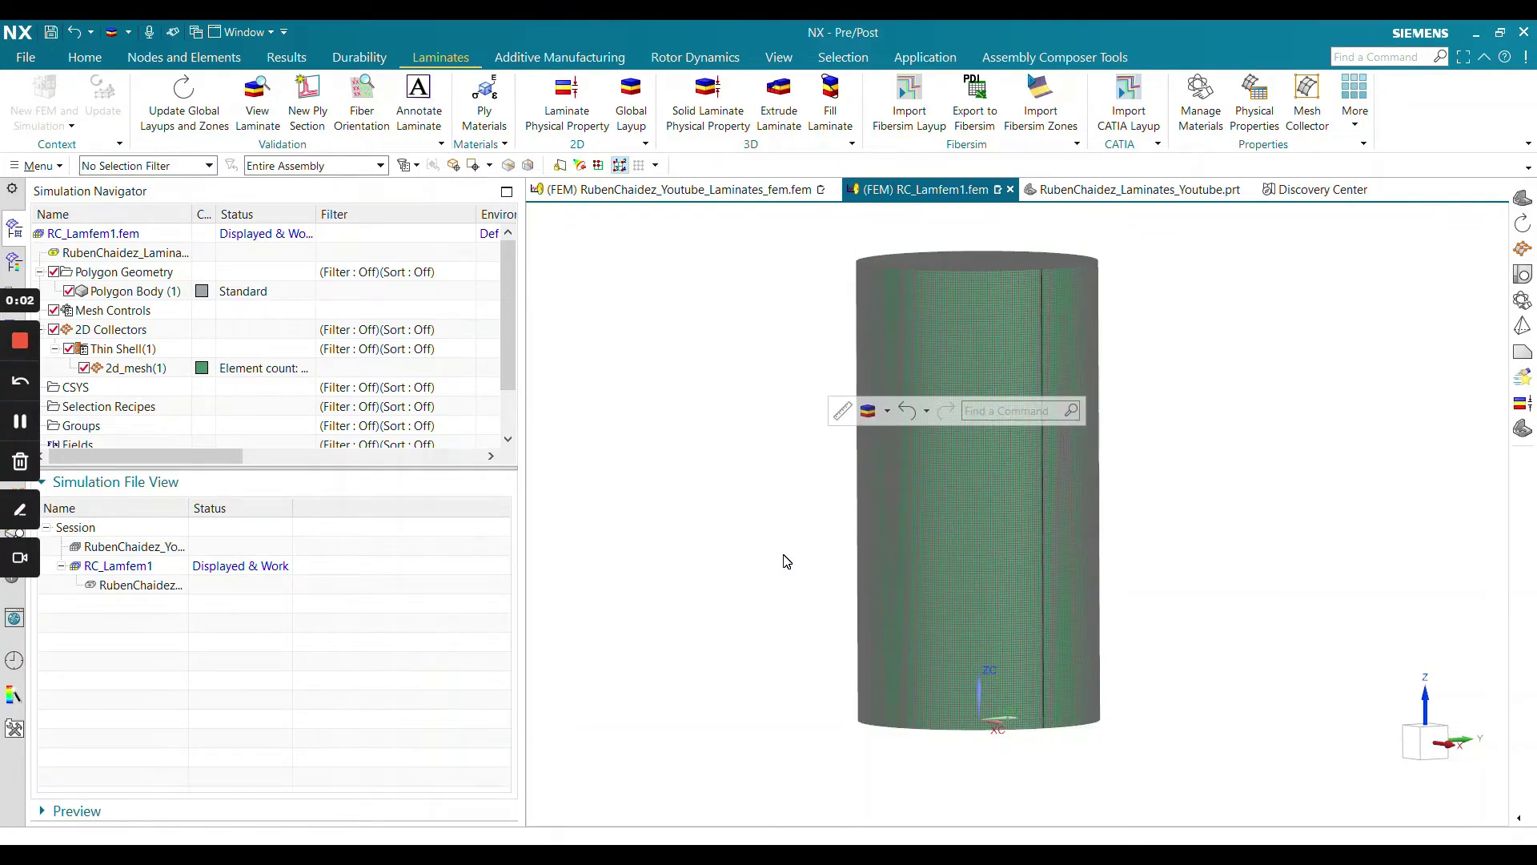
Start a new global layup named 'Body Tube Layup' with symmetric stacking
click(634, 91)
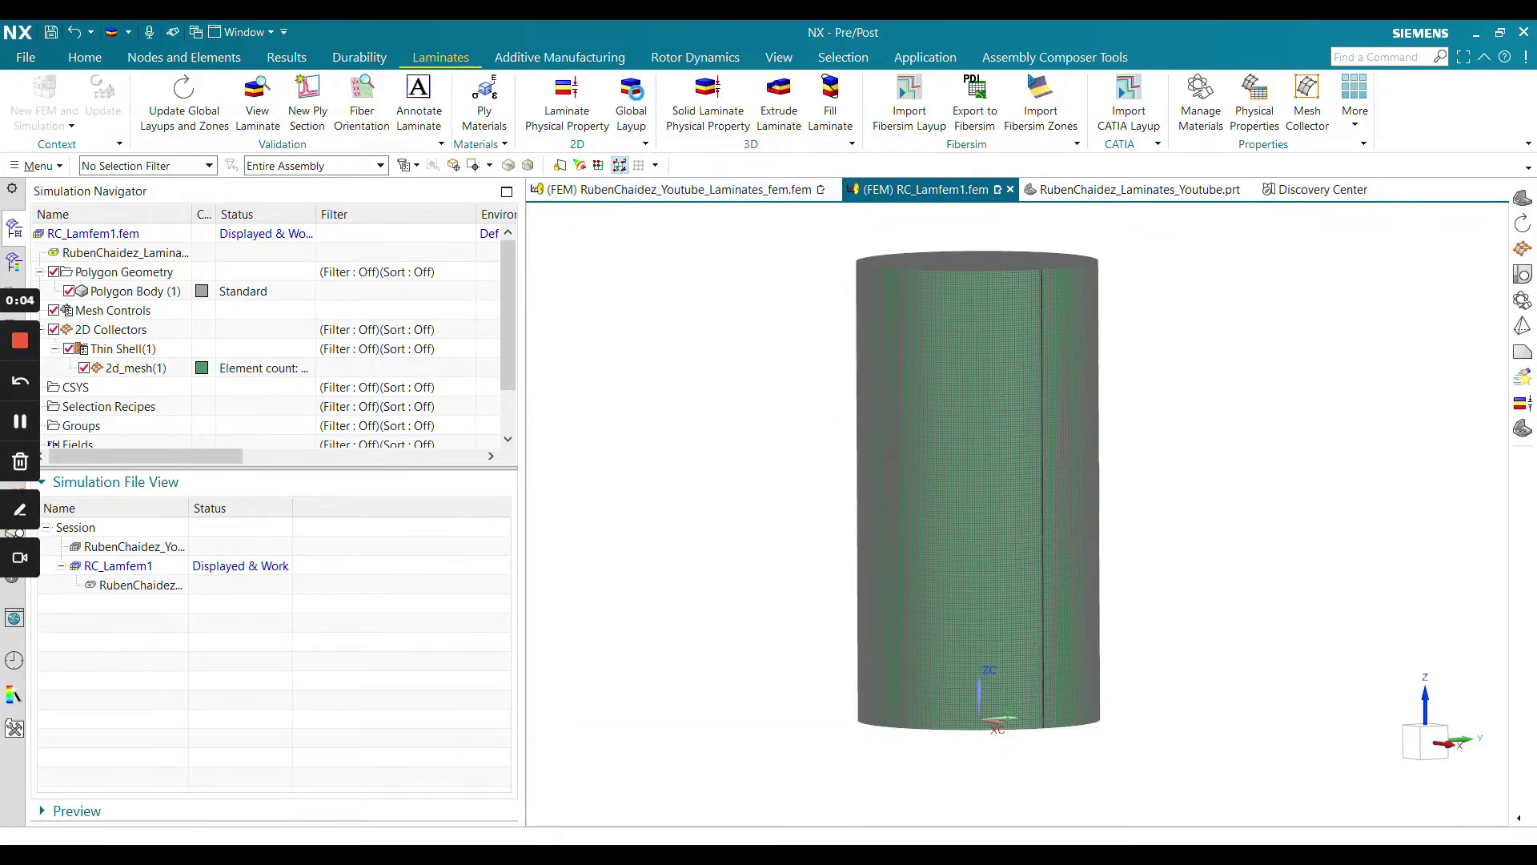
text(Bo)
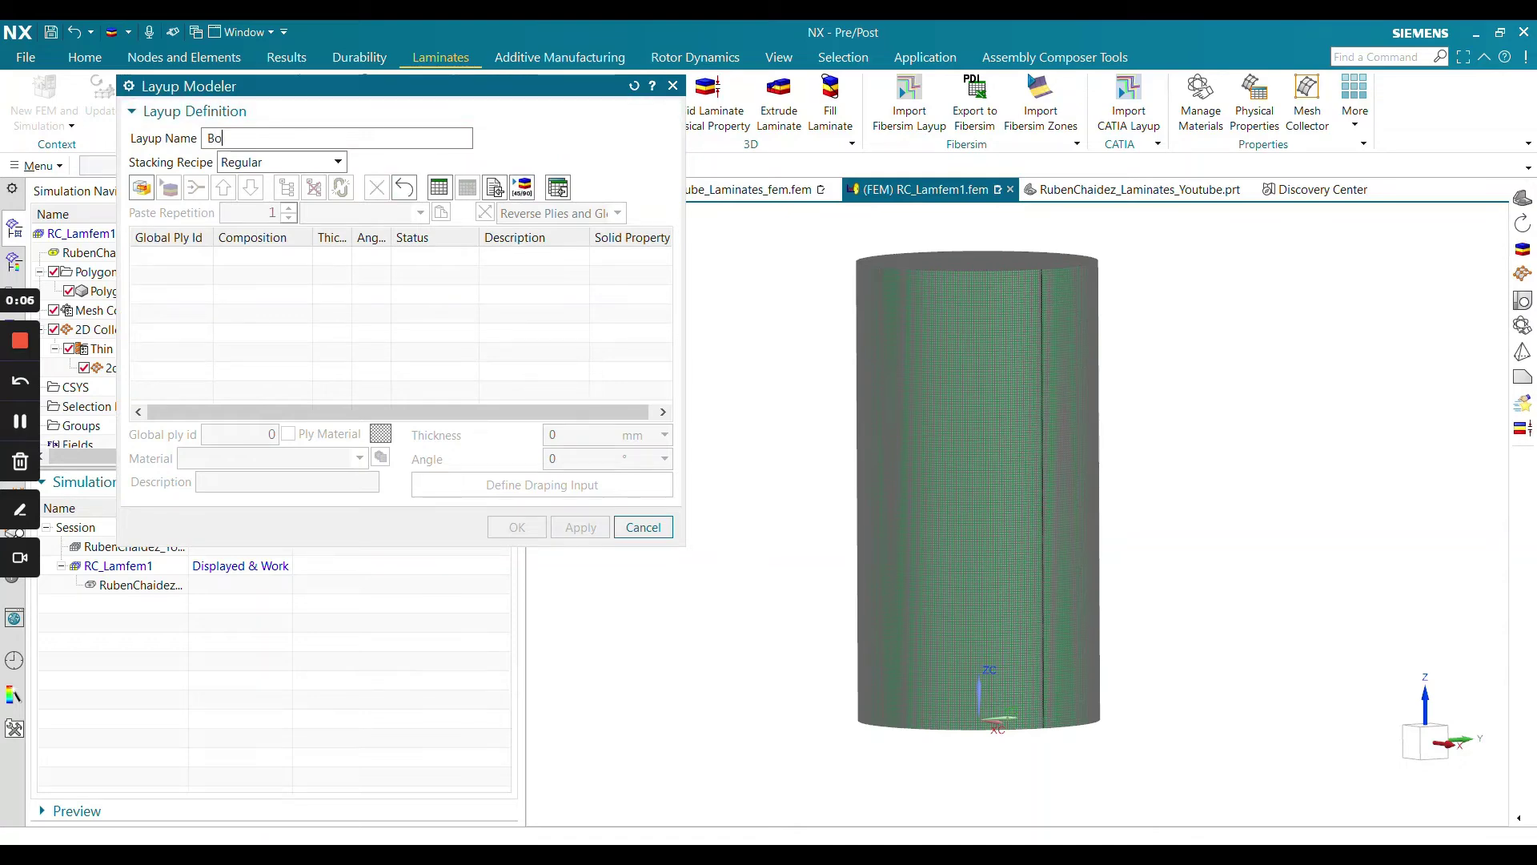
text(dy Tube Layup)
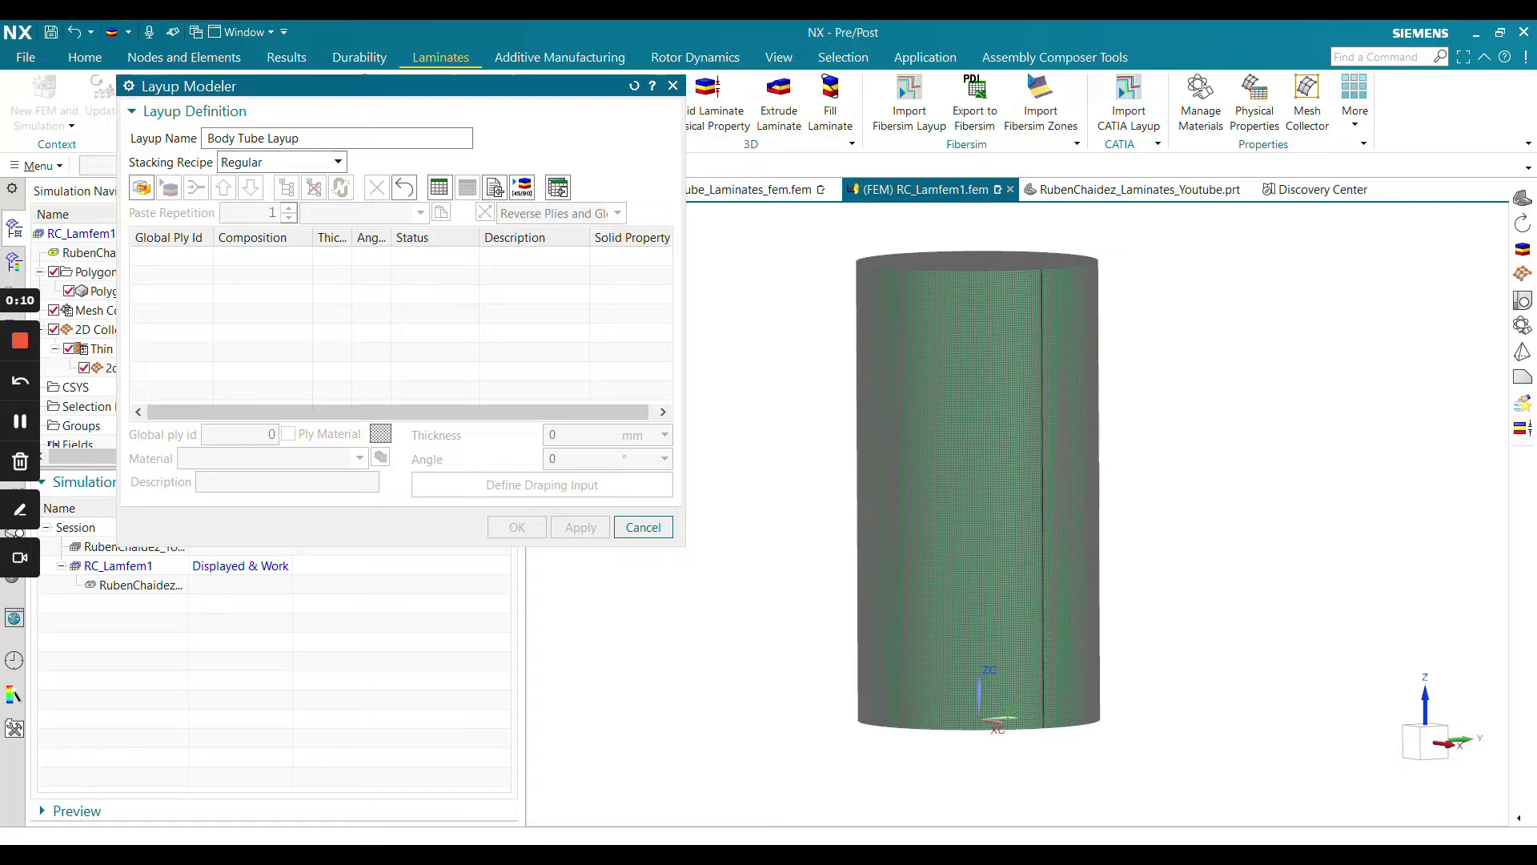
click(315, 162)
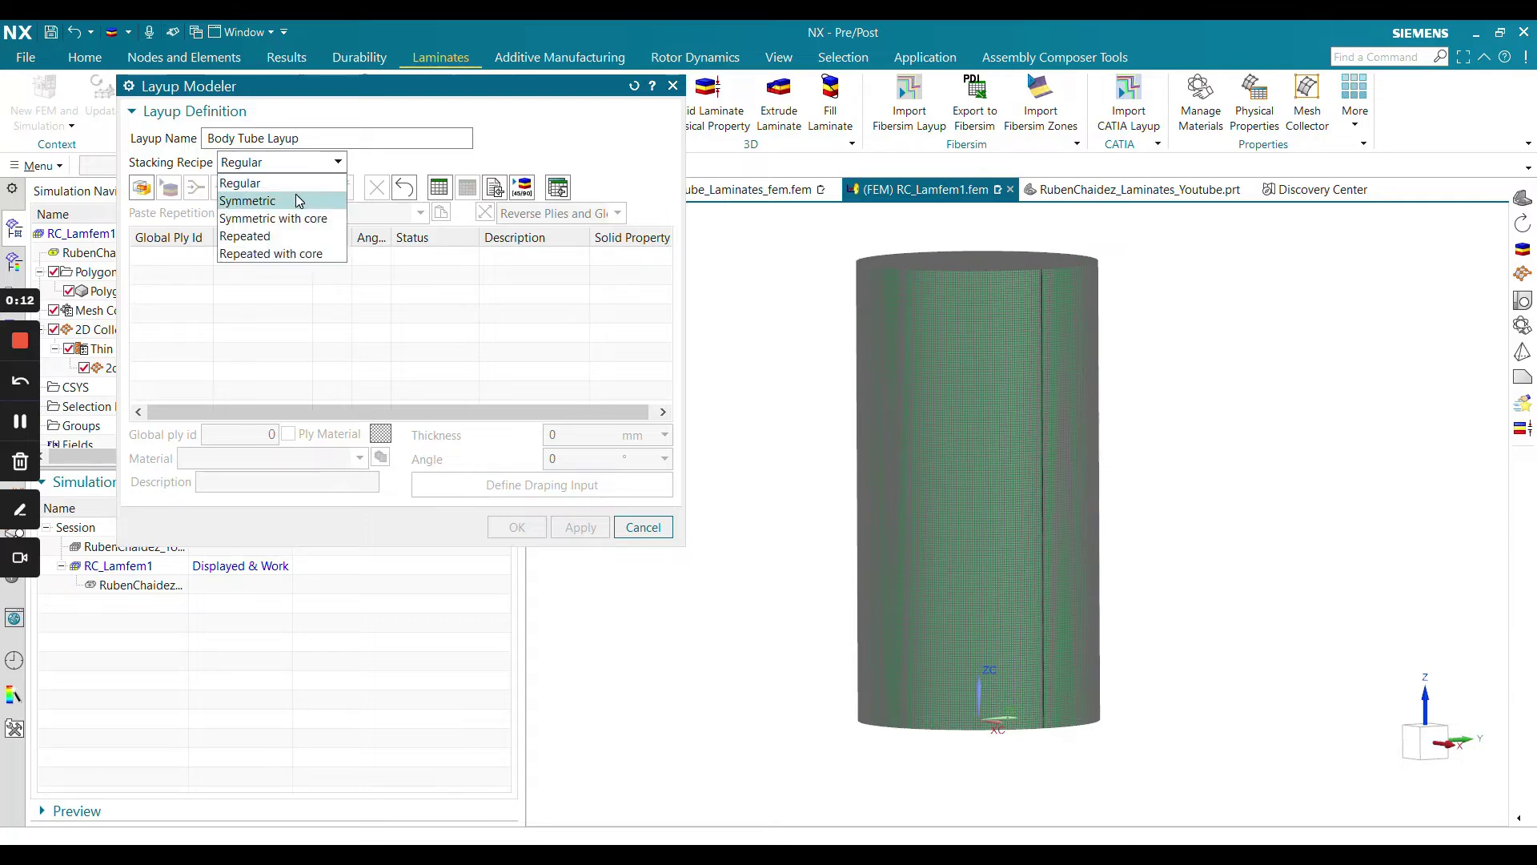
click(295, 199)
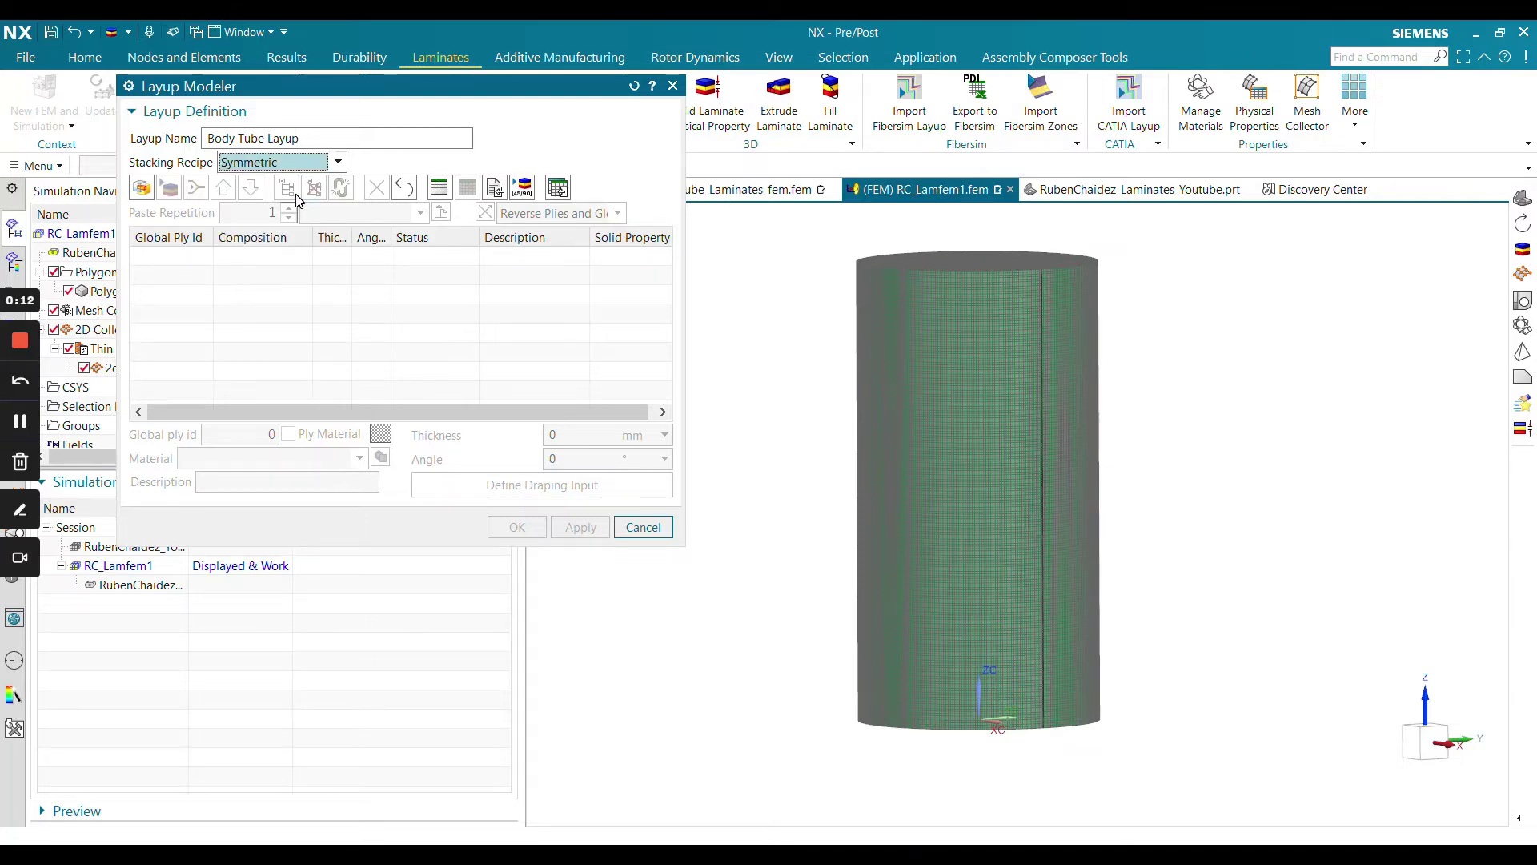
Add two plies to the layup and assign Epoxy as their material
click(143, 189)
click(142, 189)
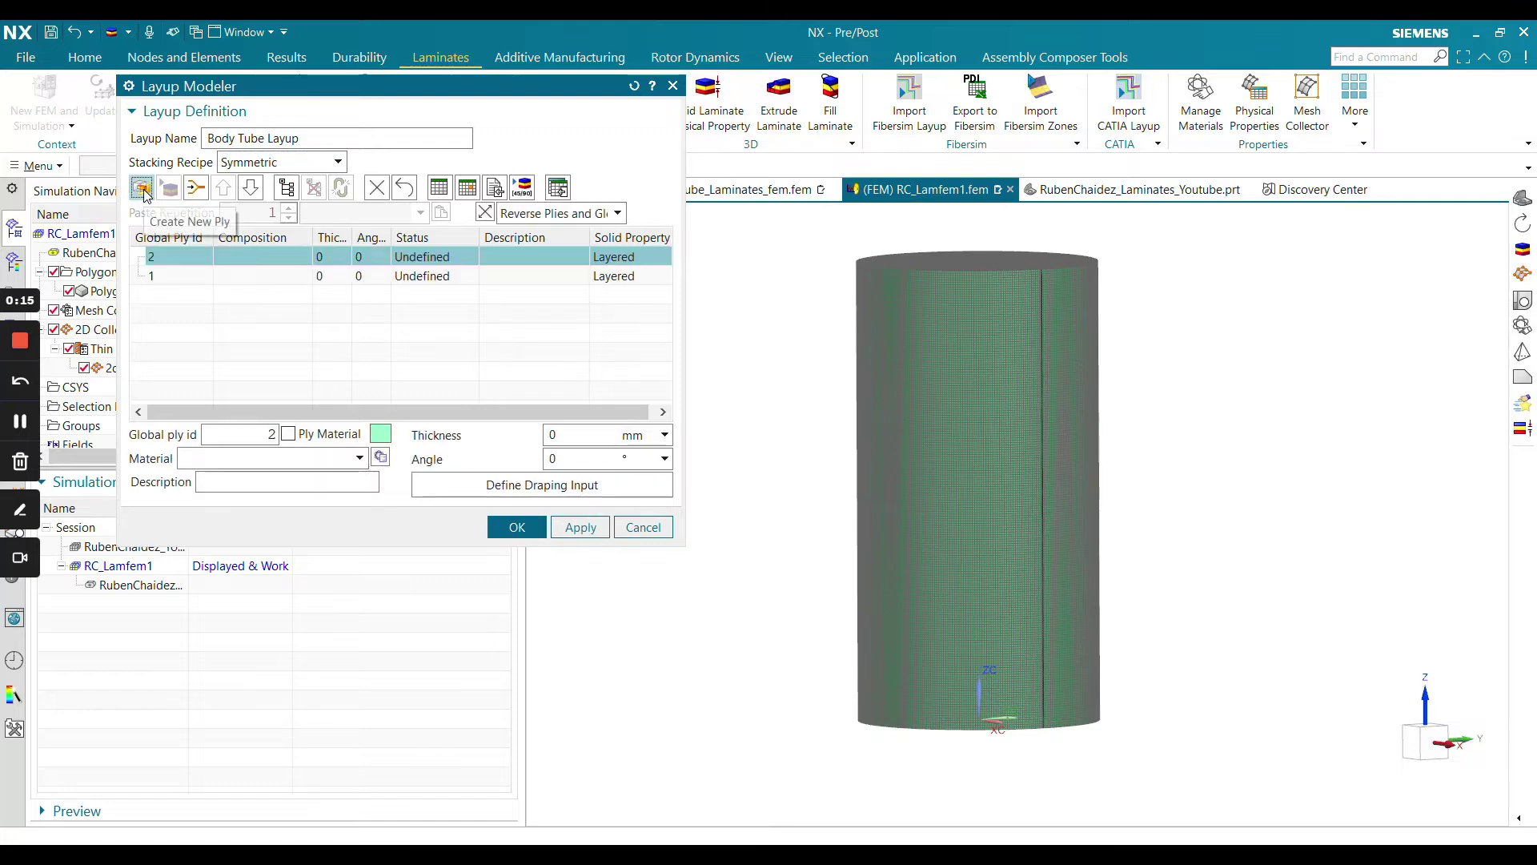
shift+click(179, 277)
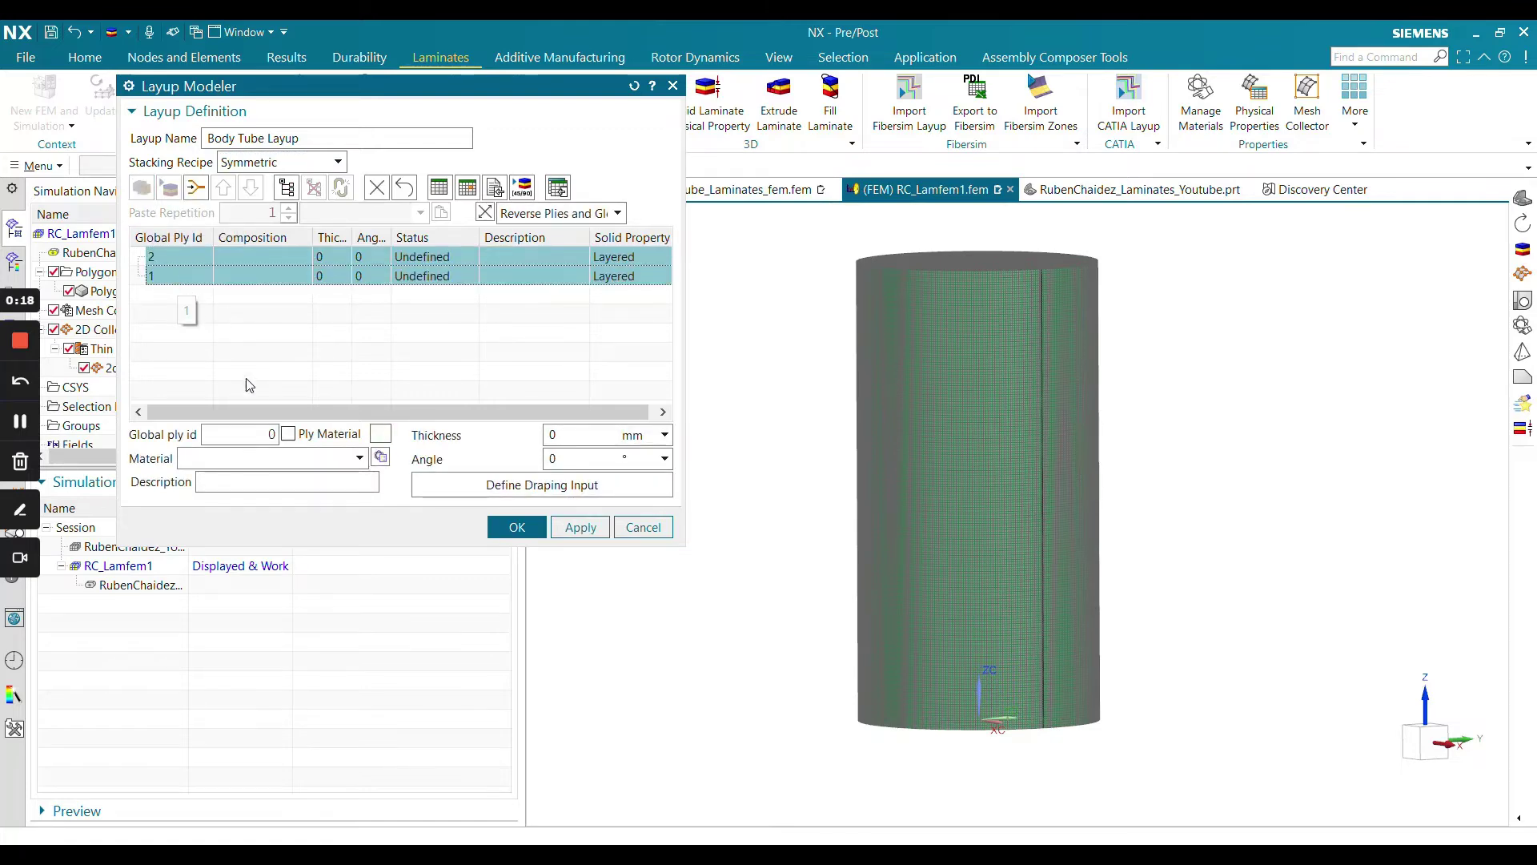
click(381, 458)
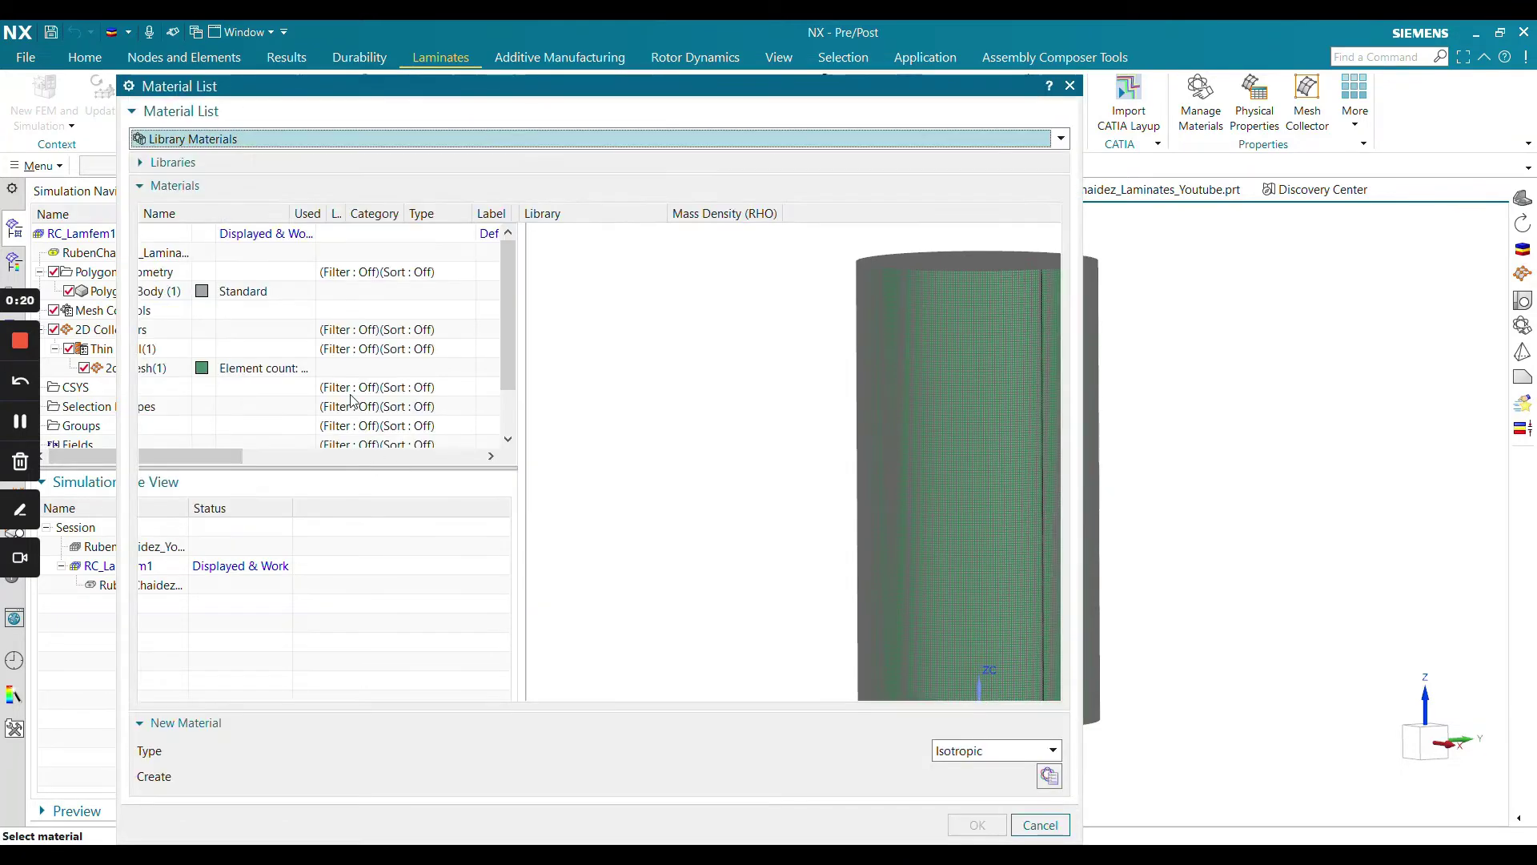
scroll(219, 326, down, 5)
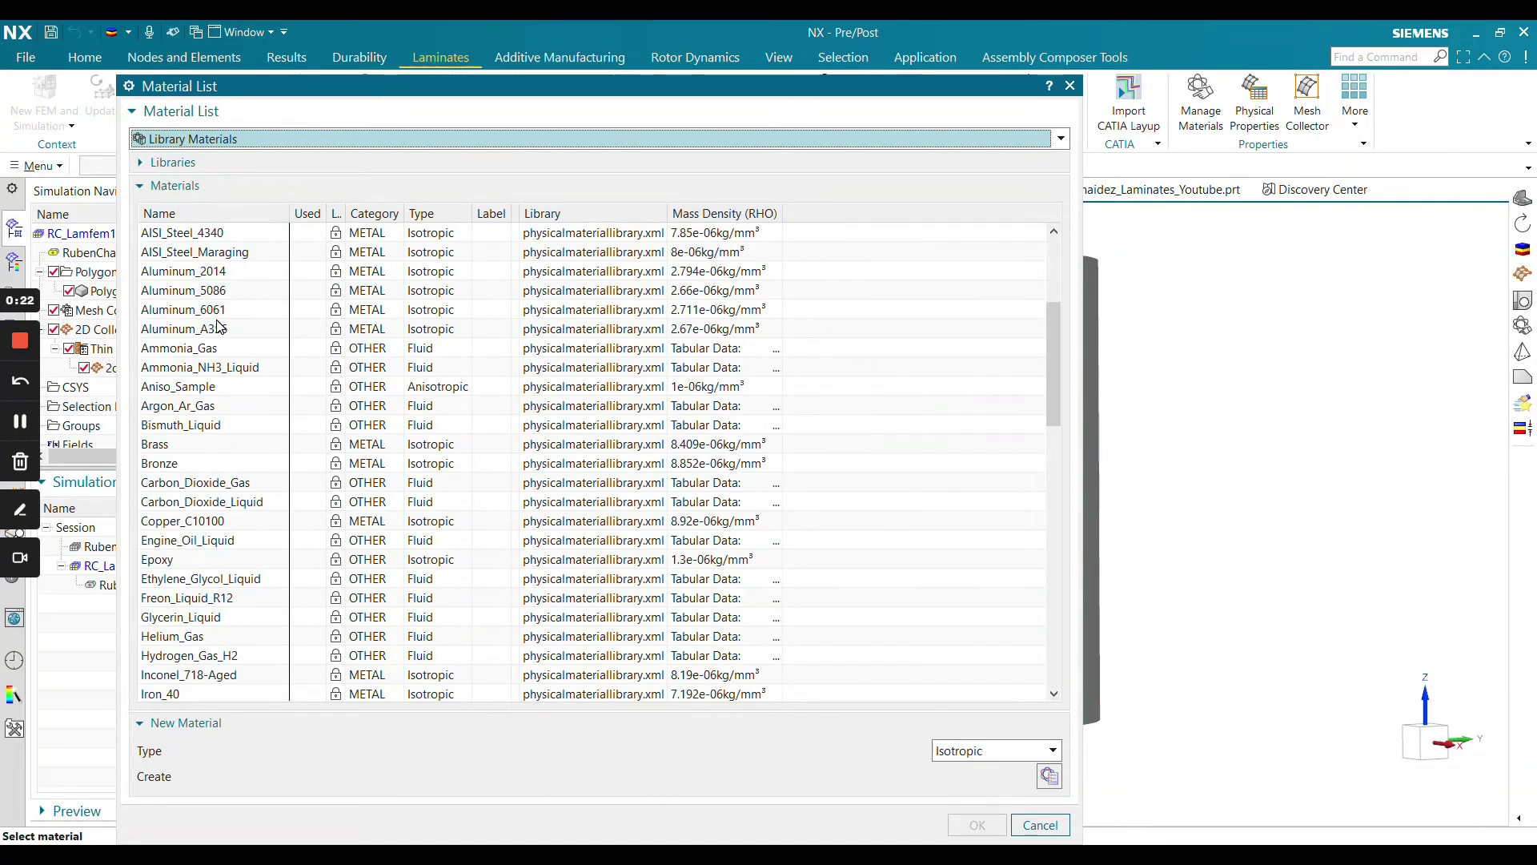
scroll(218, 326, down, 3)
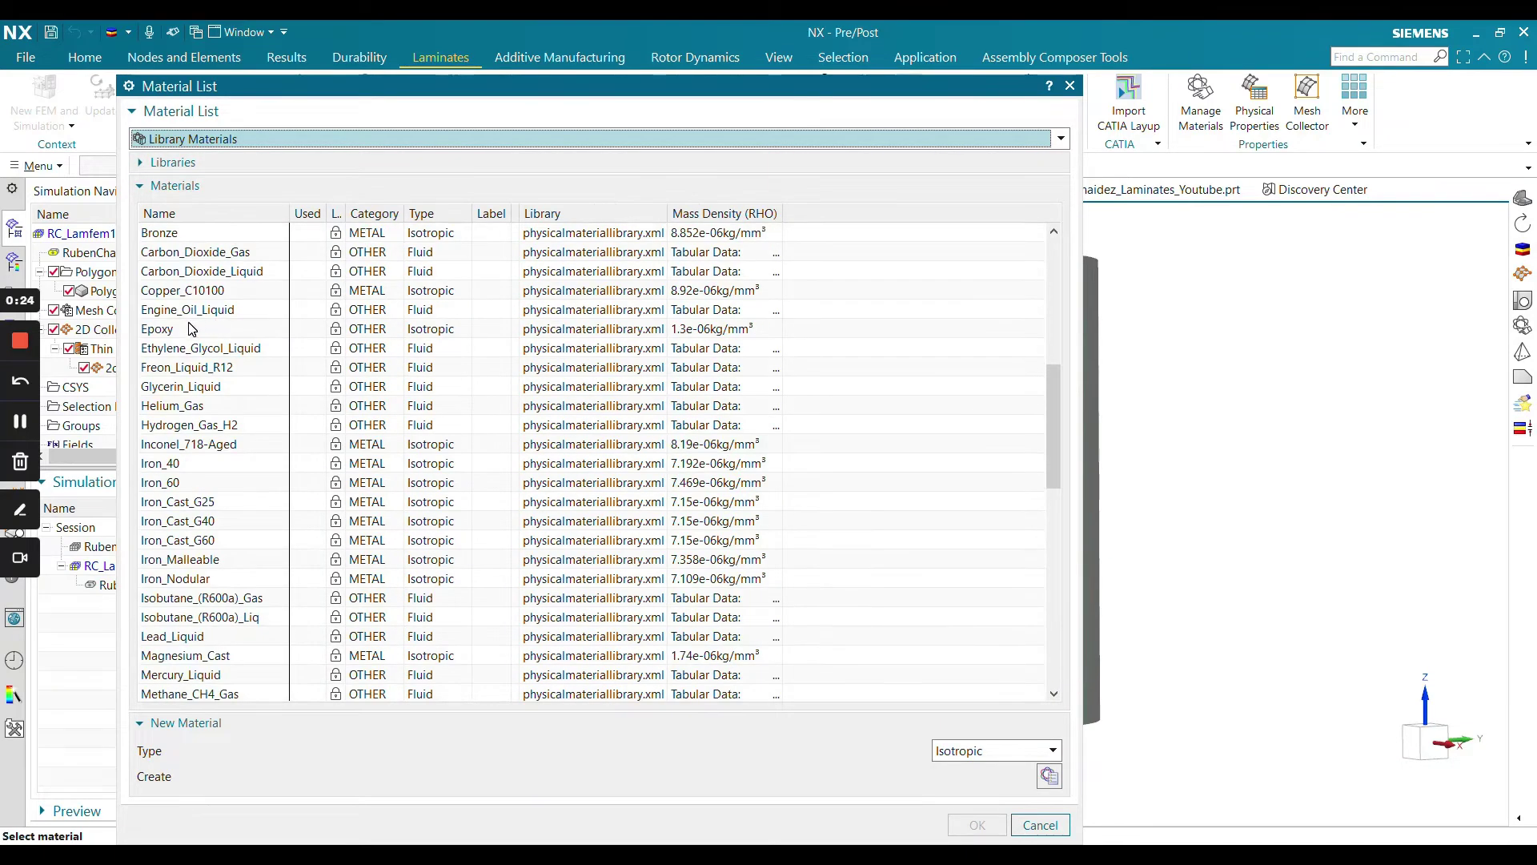
click(174, 329)
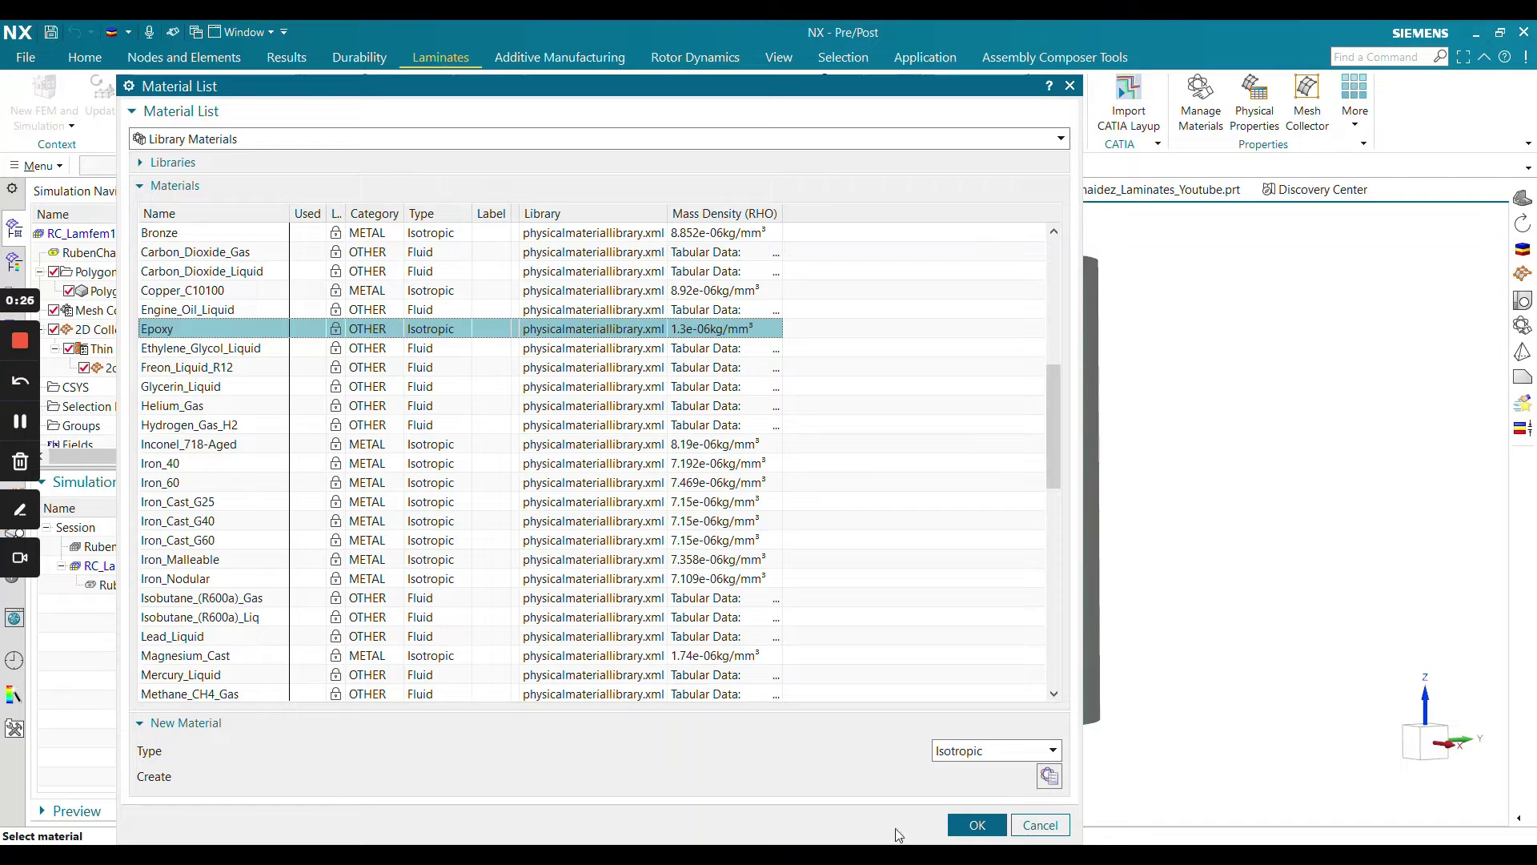
click(978, 825)
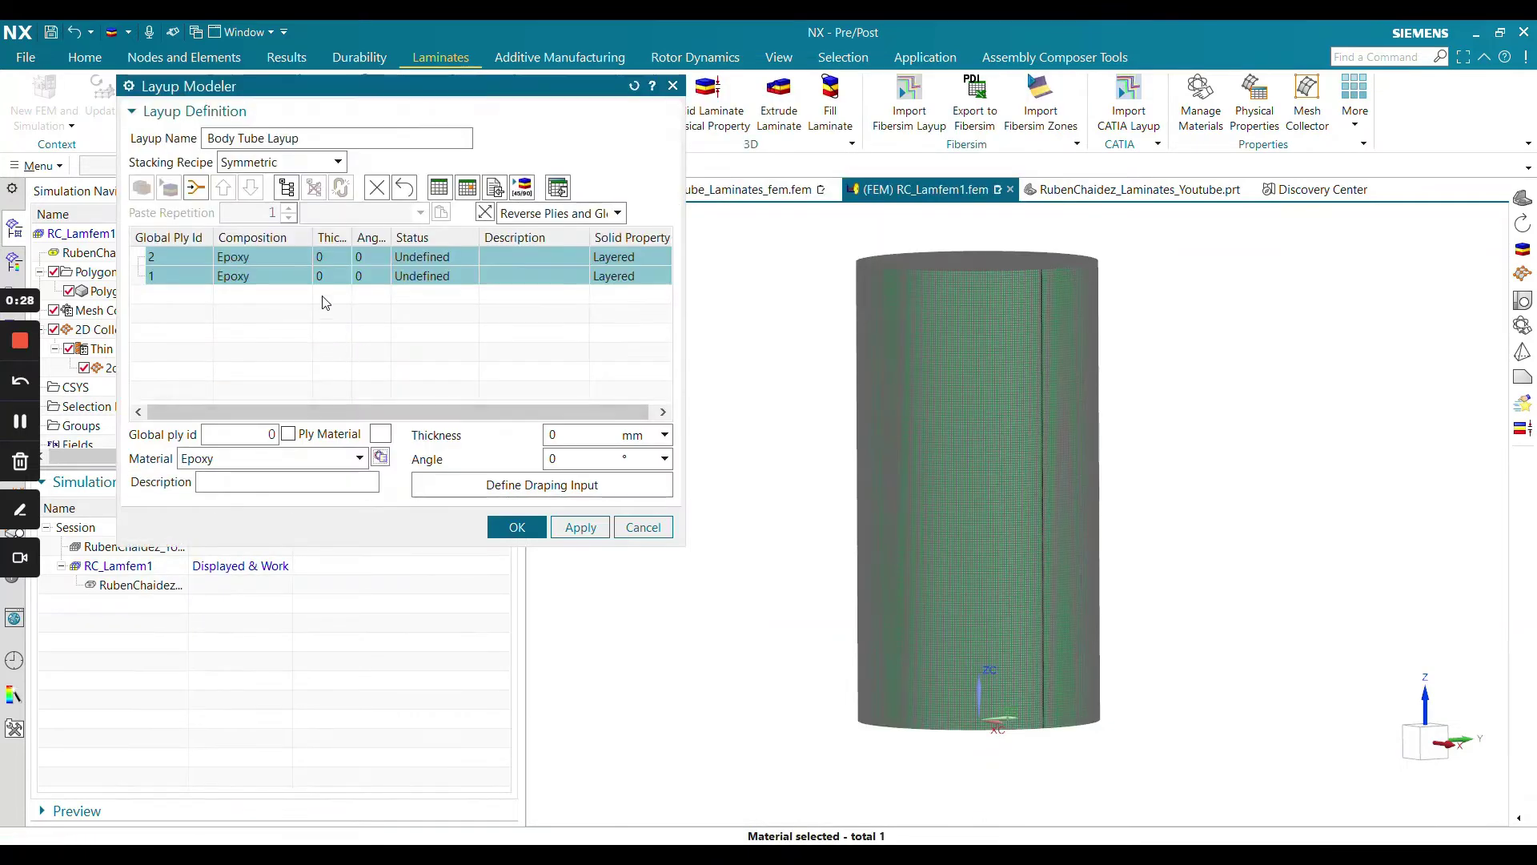
Give both plies 0.15 mm thickness and set ply 2's angle to 45°
double_click(553, 434)
text(0.15)
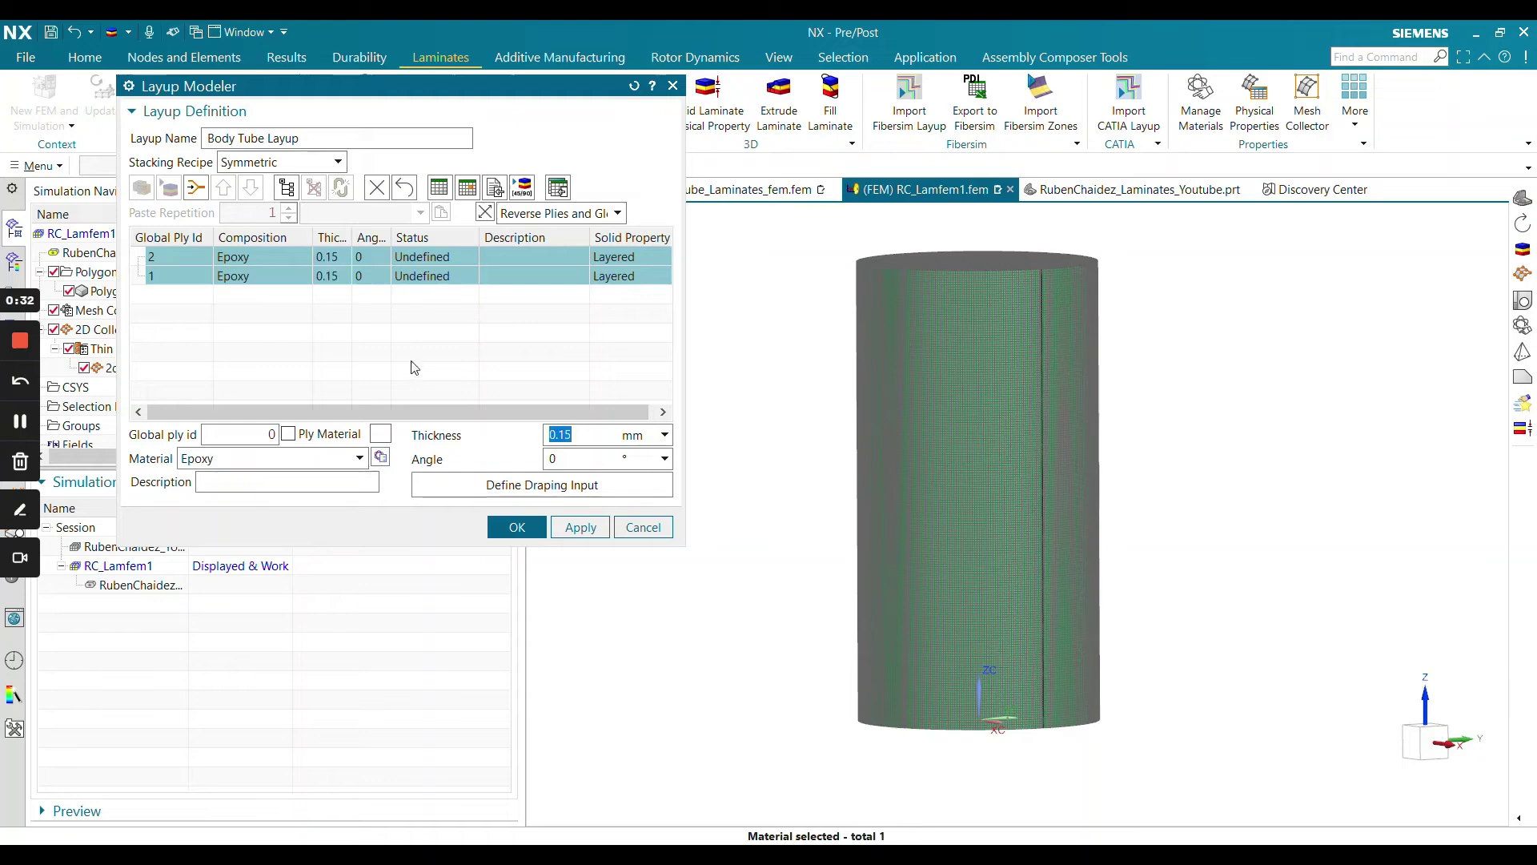
click(374, 323)
click(362, 263)
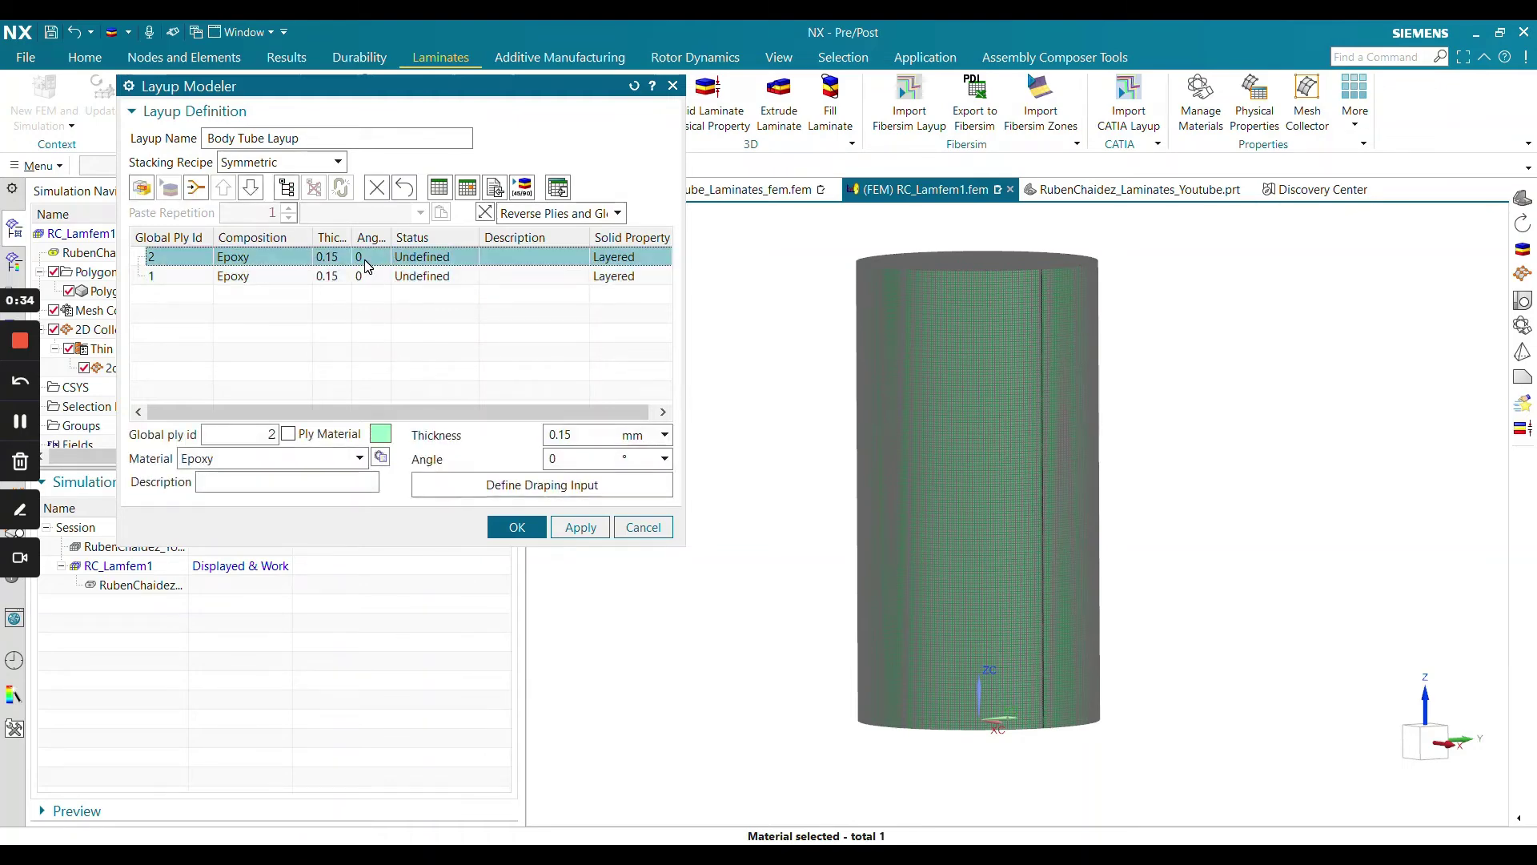
click(553, 458)
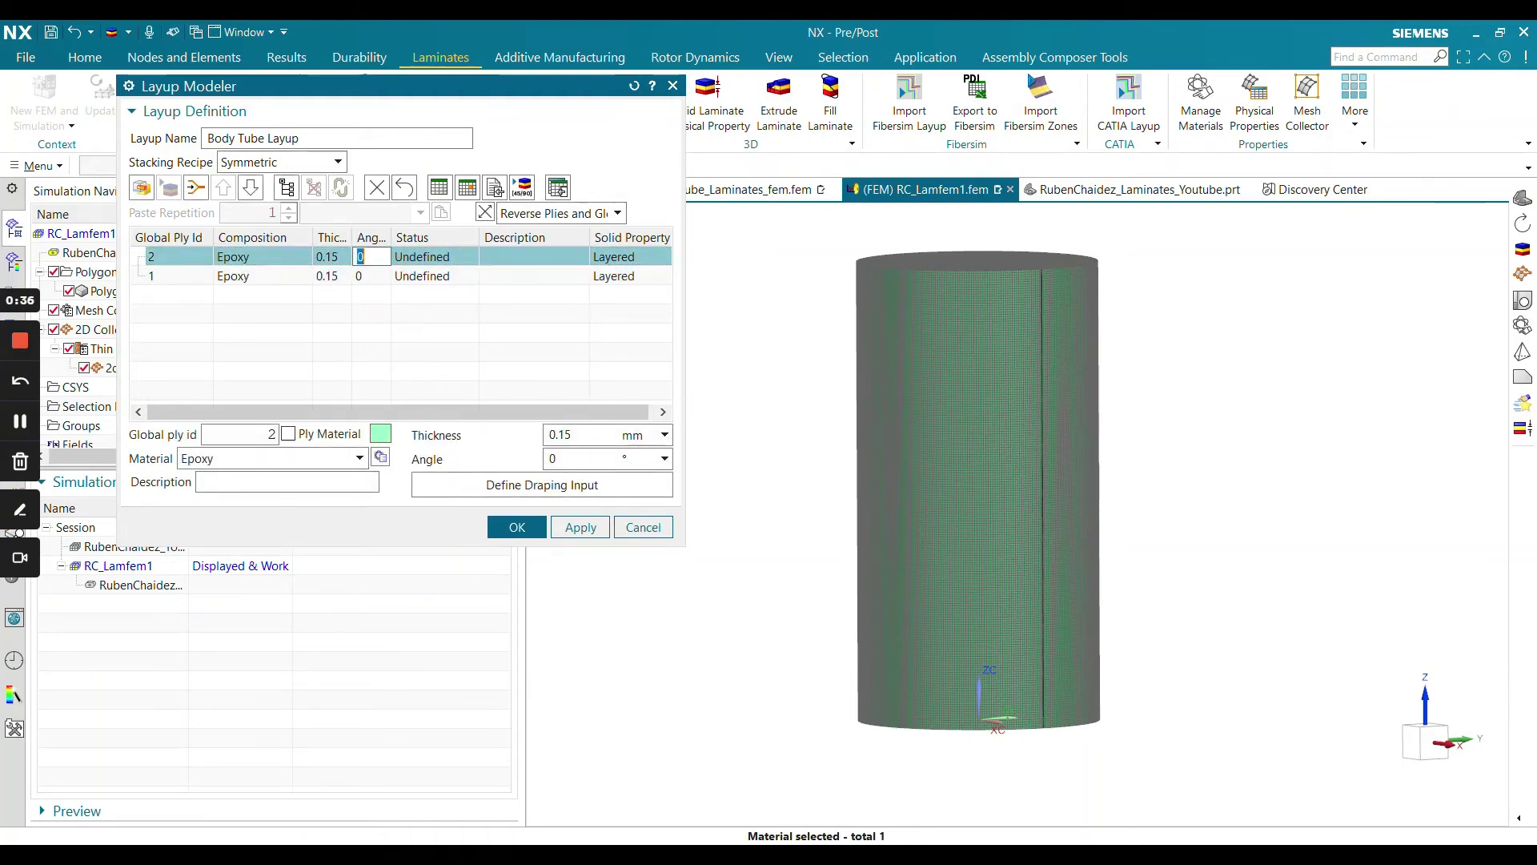
key(BackSpace)
text(45)
key(Return)
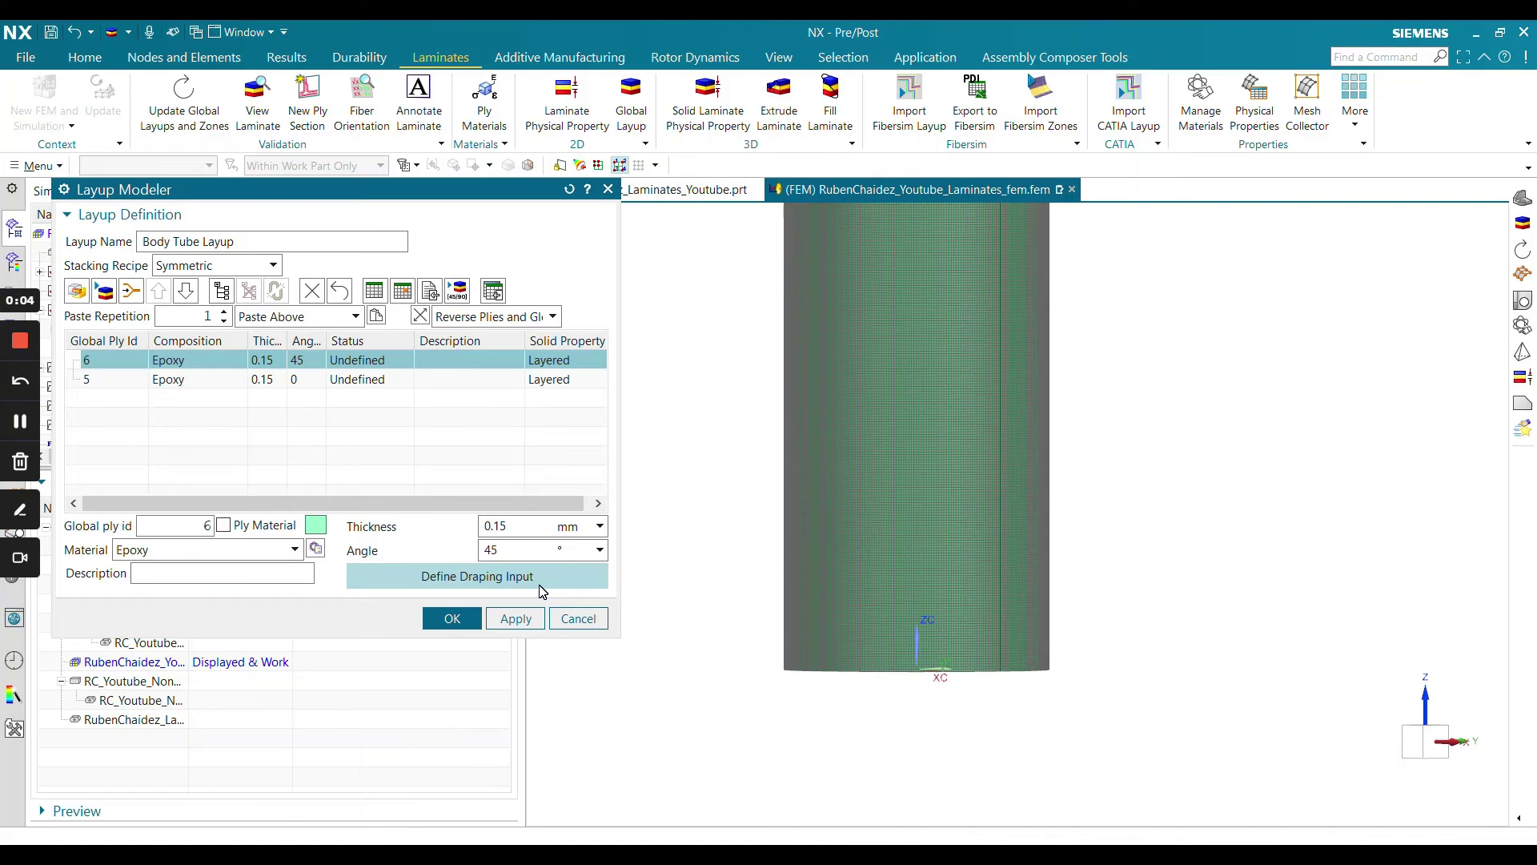
click(543, 593)
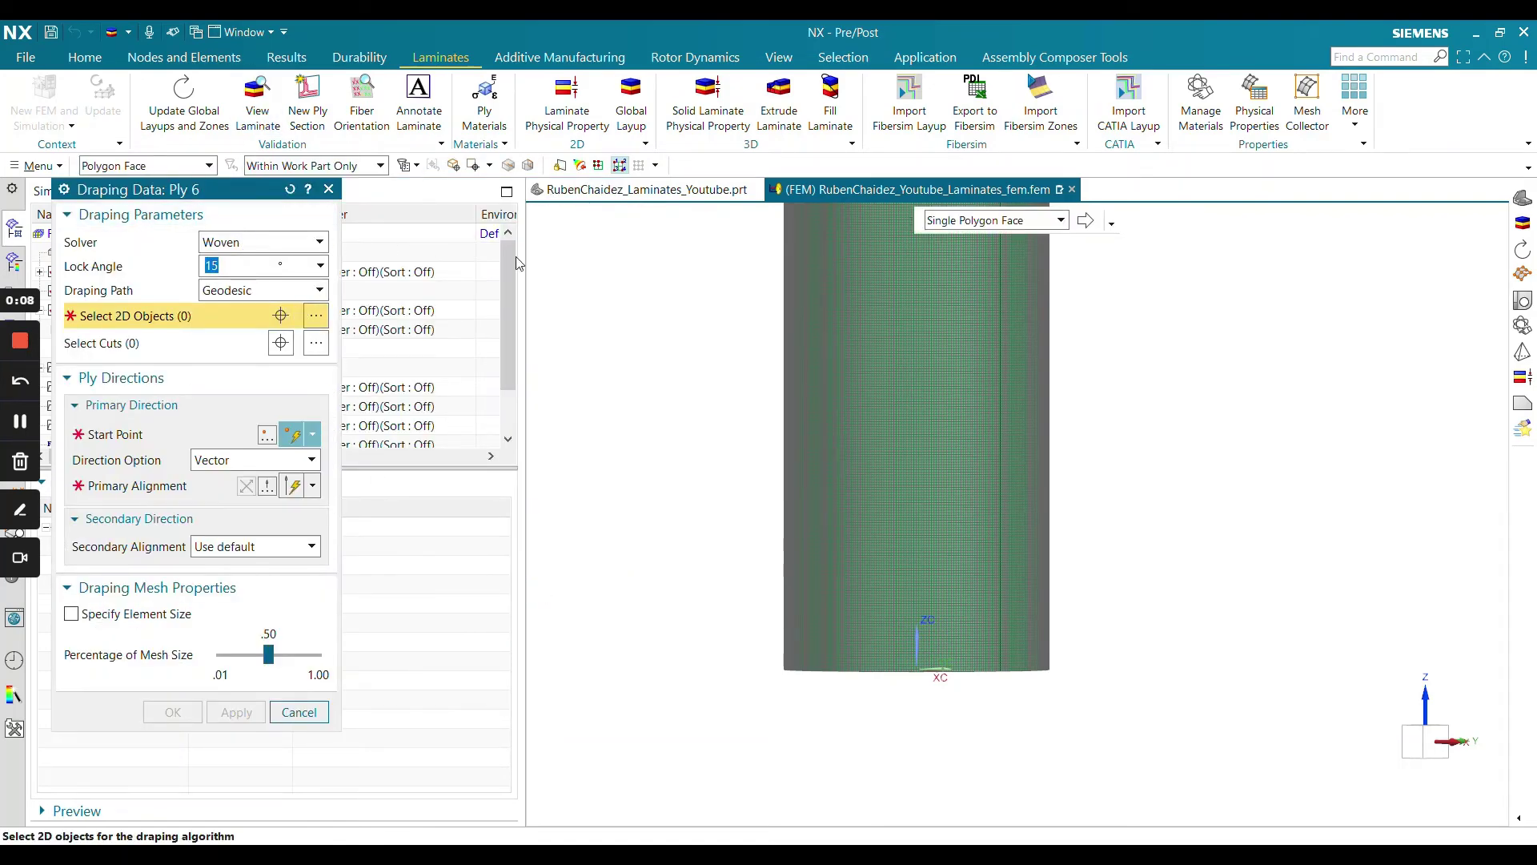
Drape ply 6 over the tube face from a bottom-edge start point, fibres aligned to Z-axis
click(921, 352)
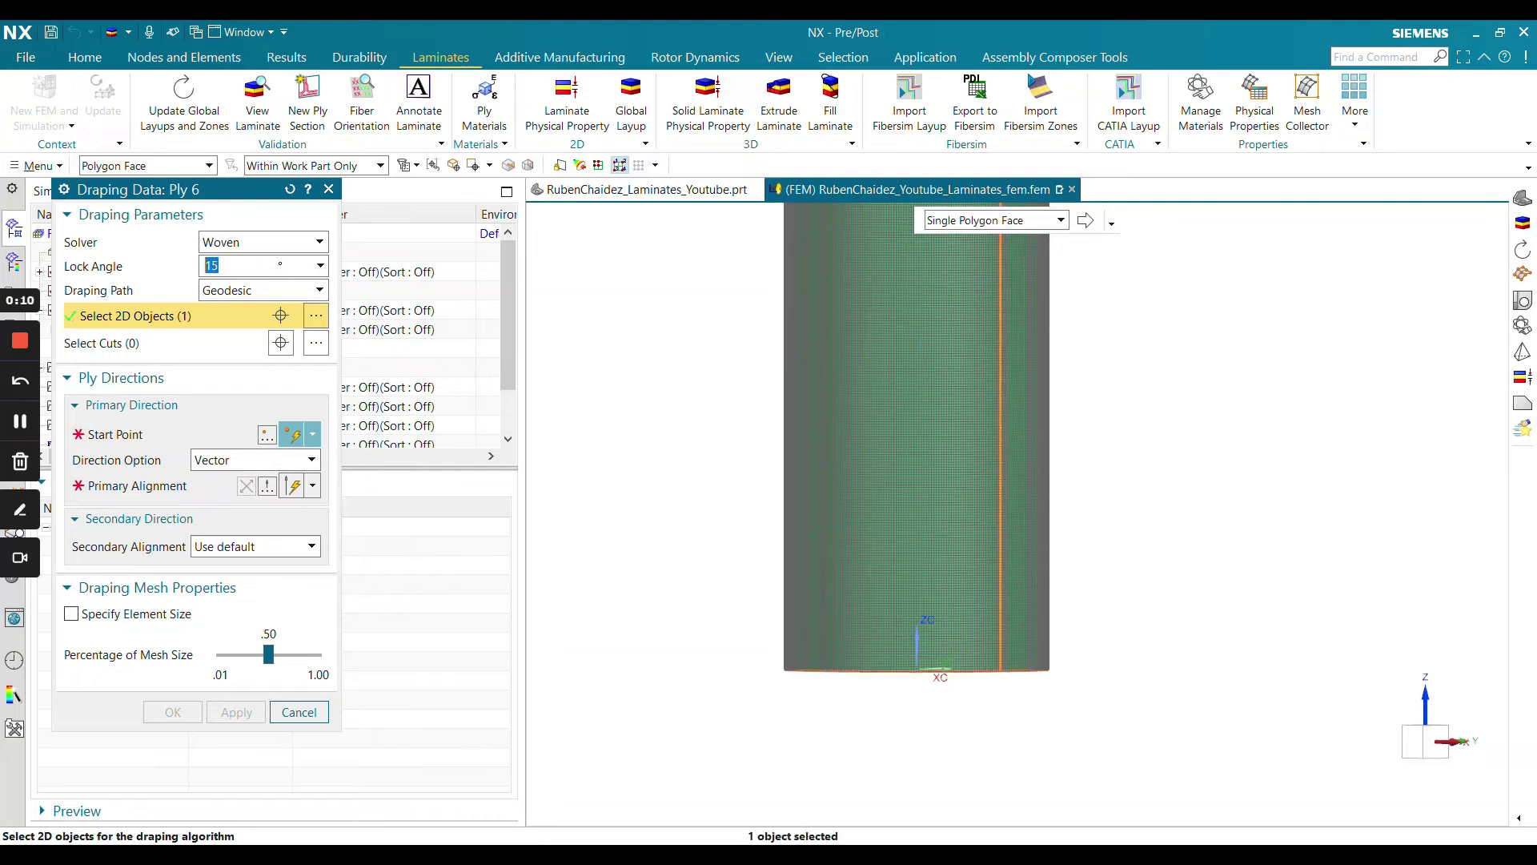
scroll(958, 690, down, 3)
scroll(950, 546, up, 1)
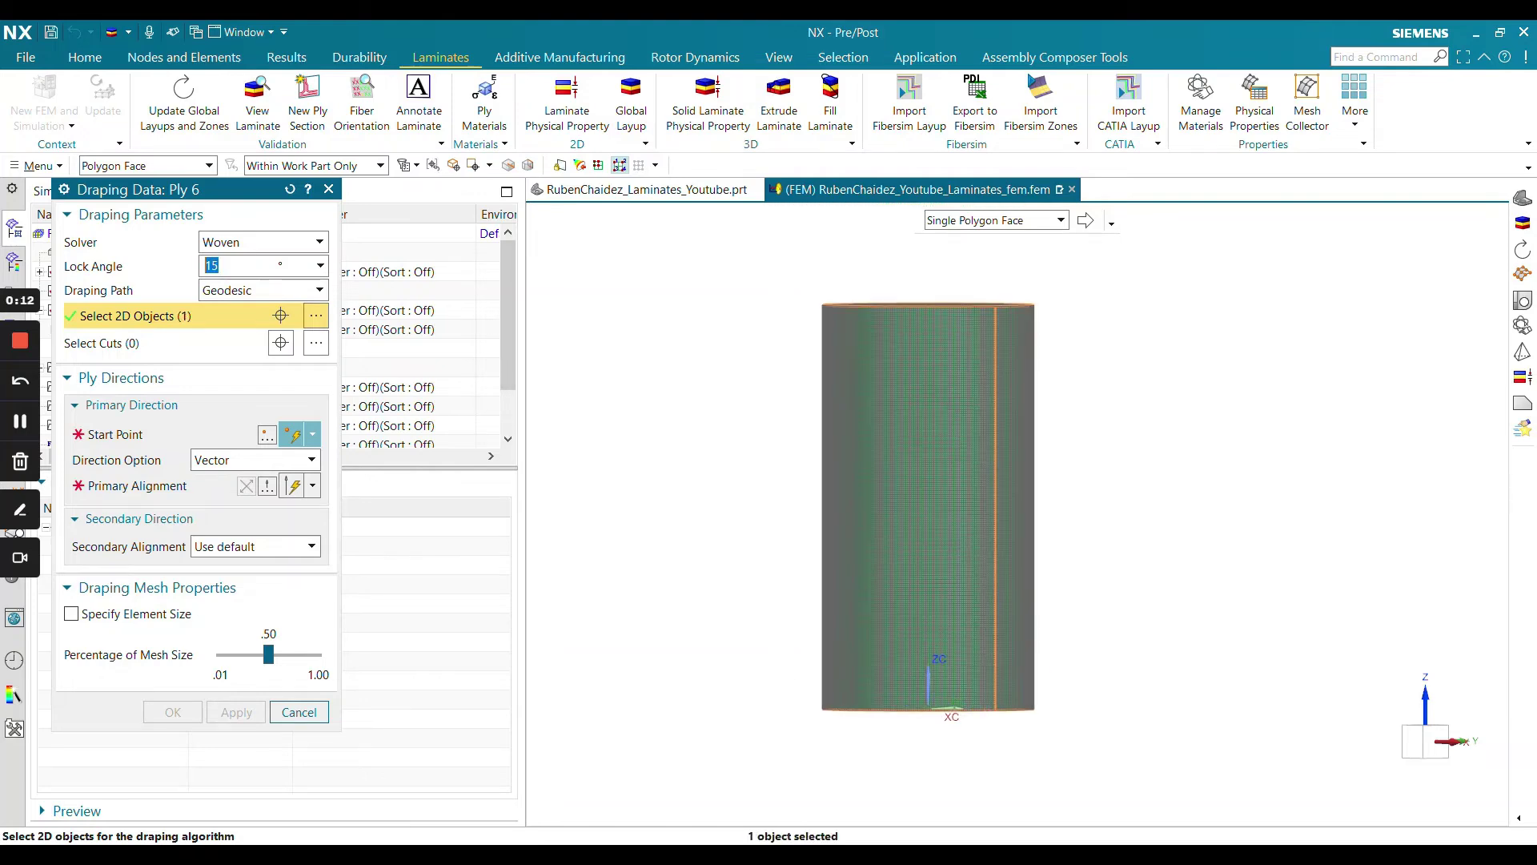
click(165, 444)
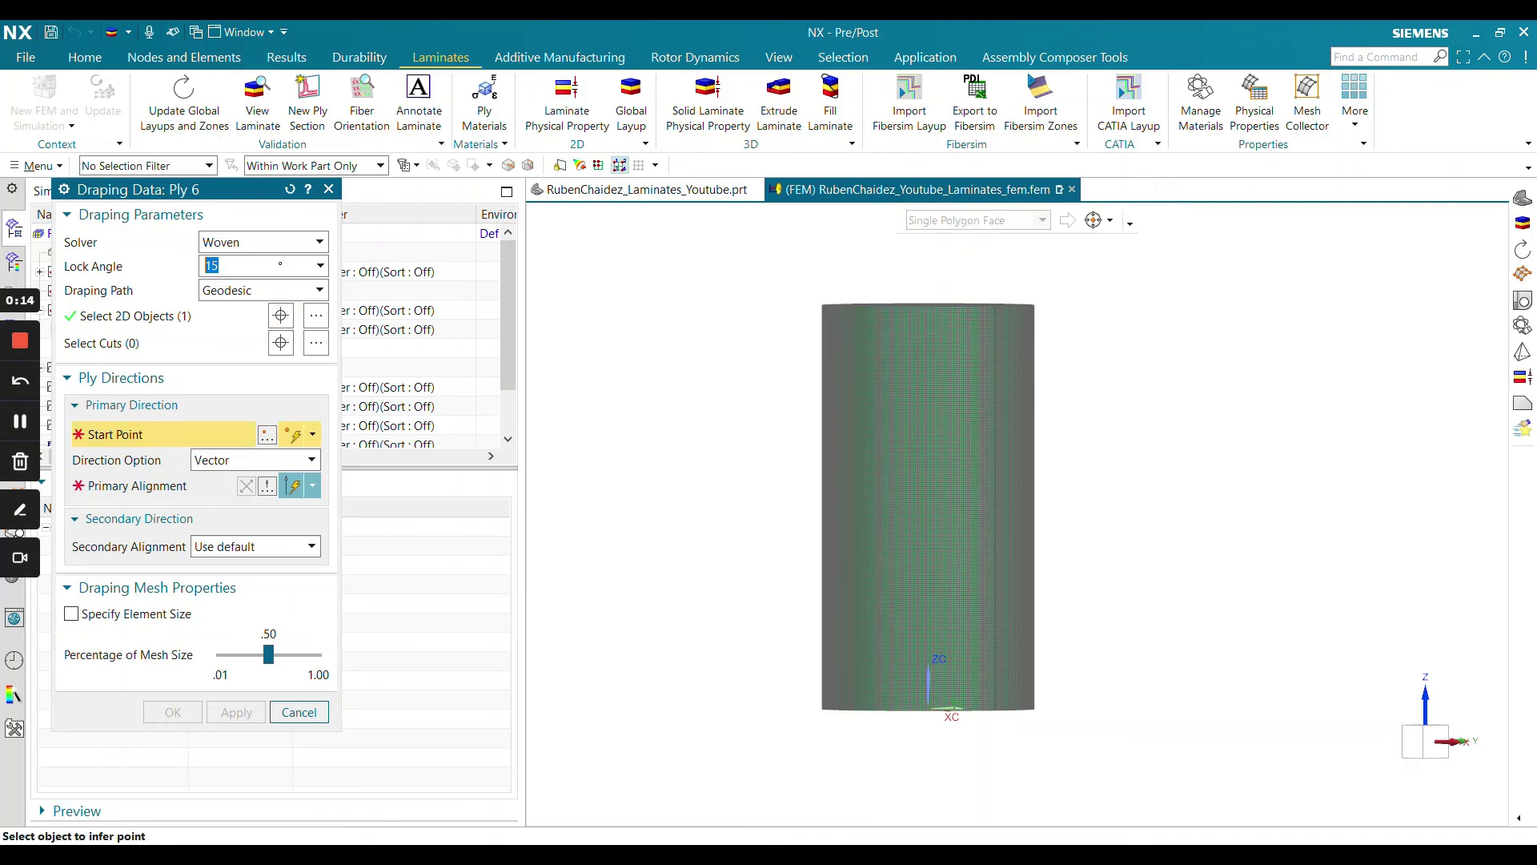
scroll(994, 703, up, 2)
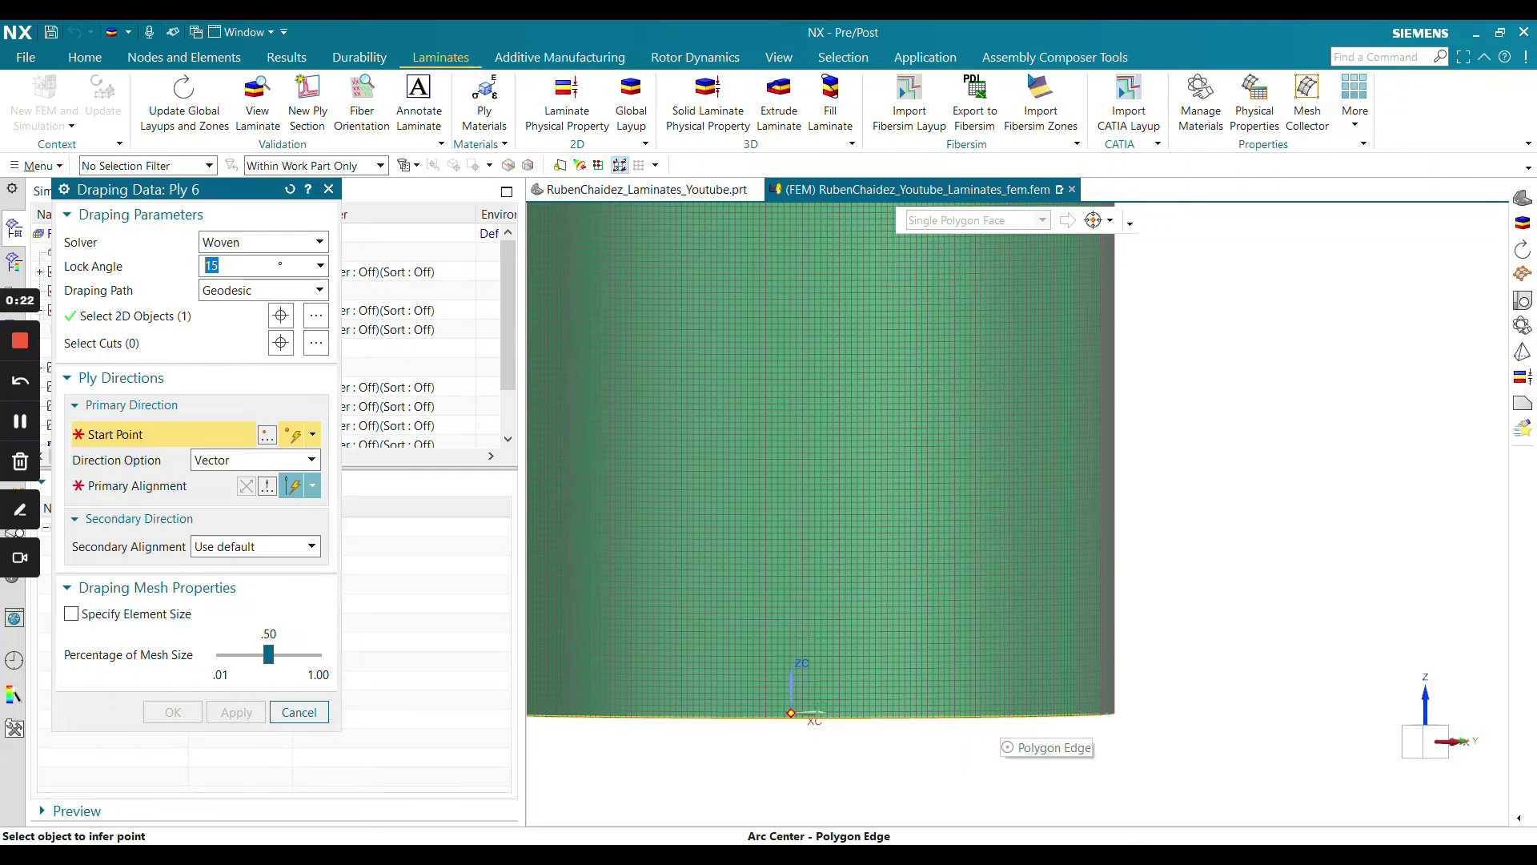
click(995, 716)
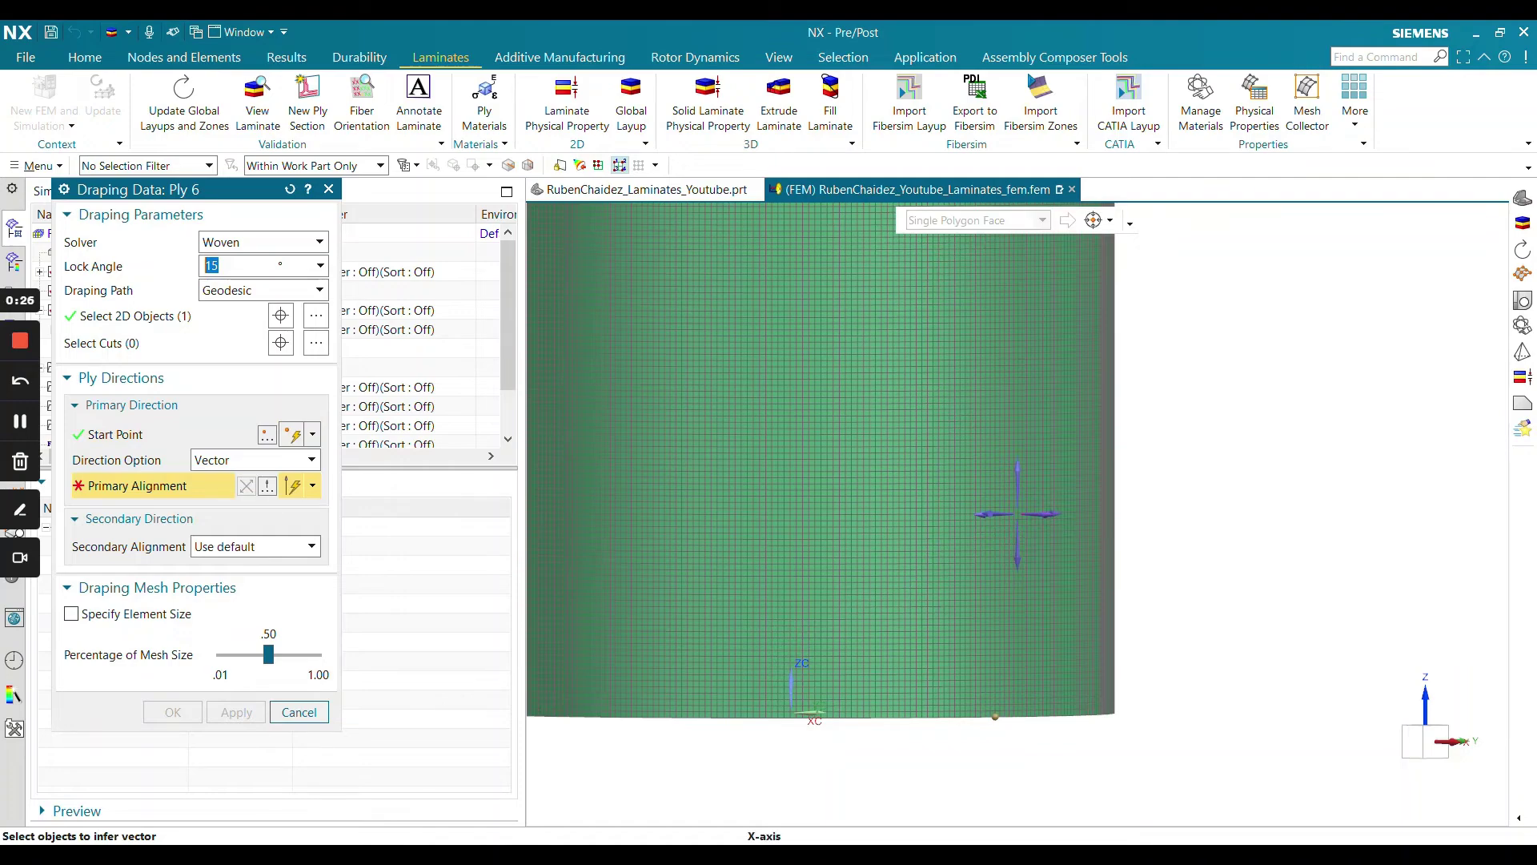
click(1017, 492)
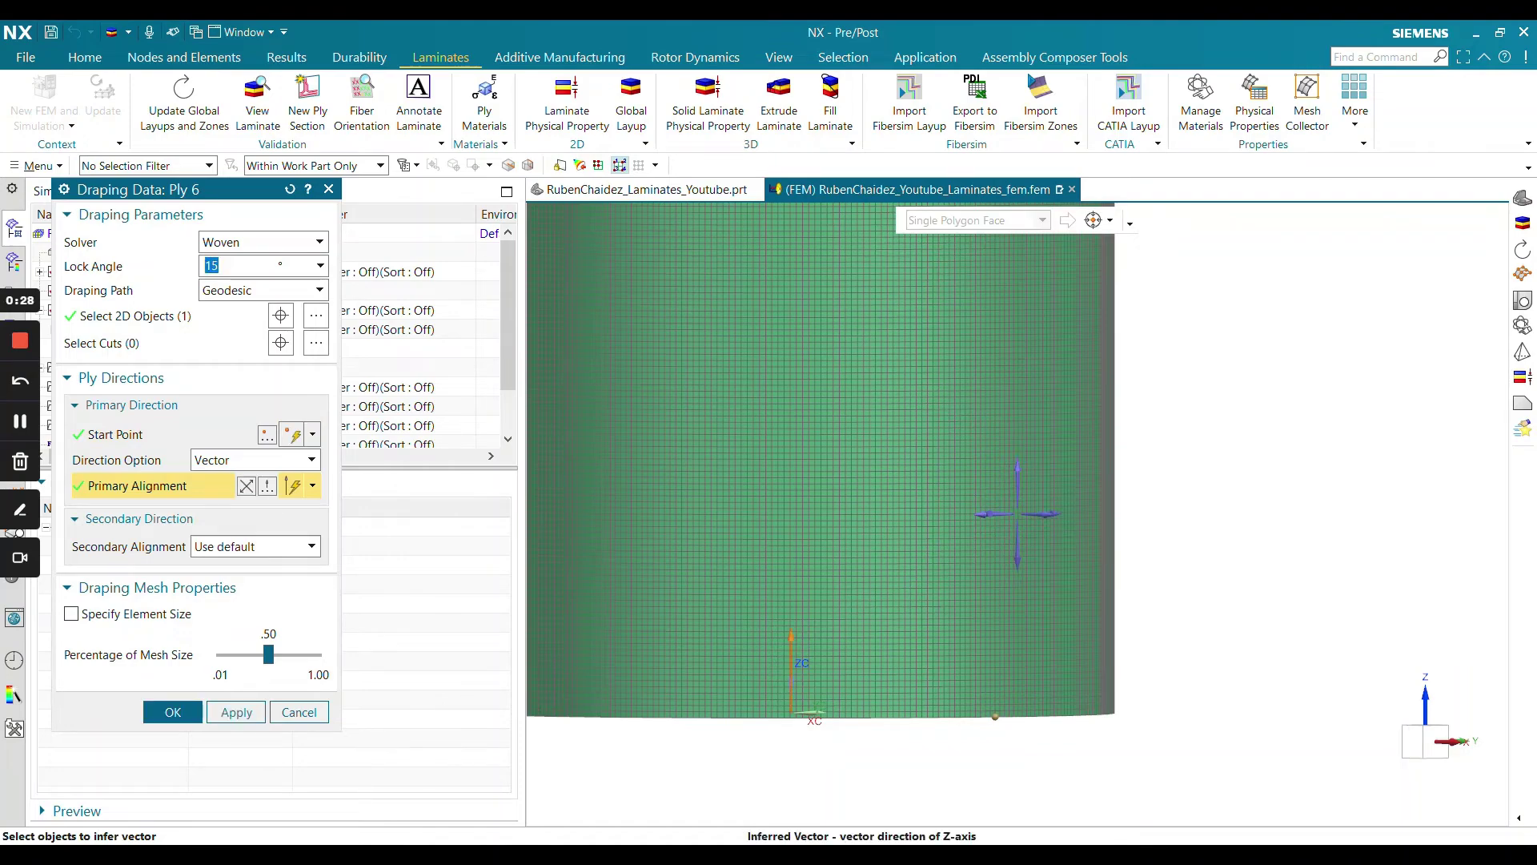
scroll(849, 715, down, 4)
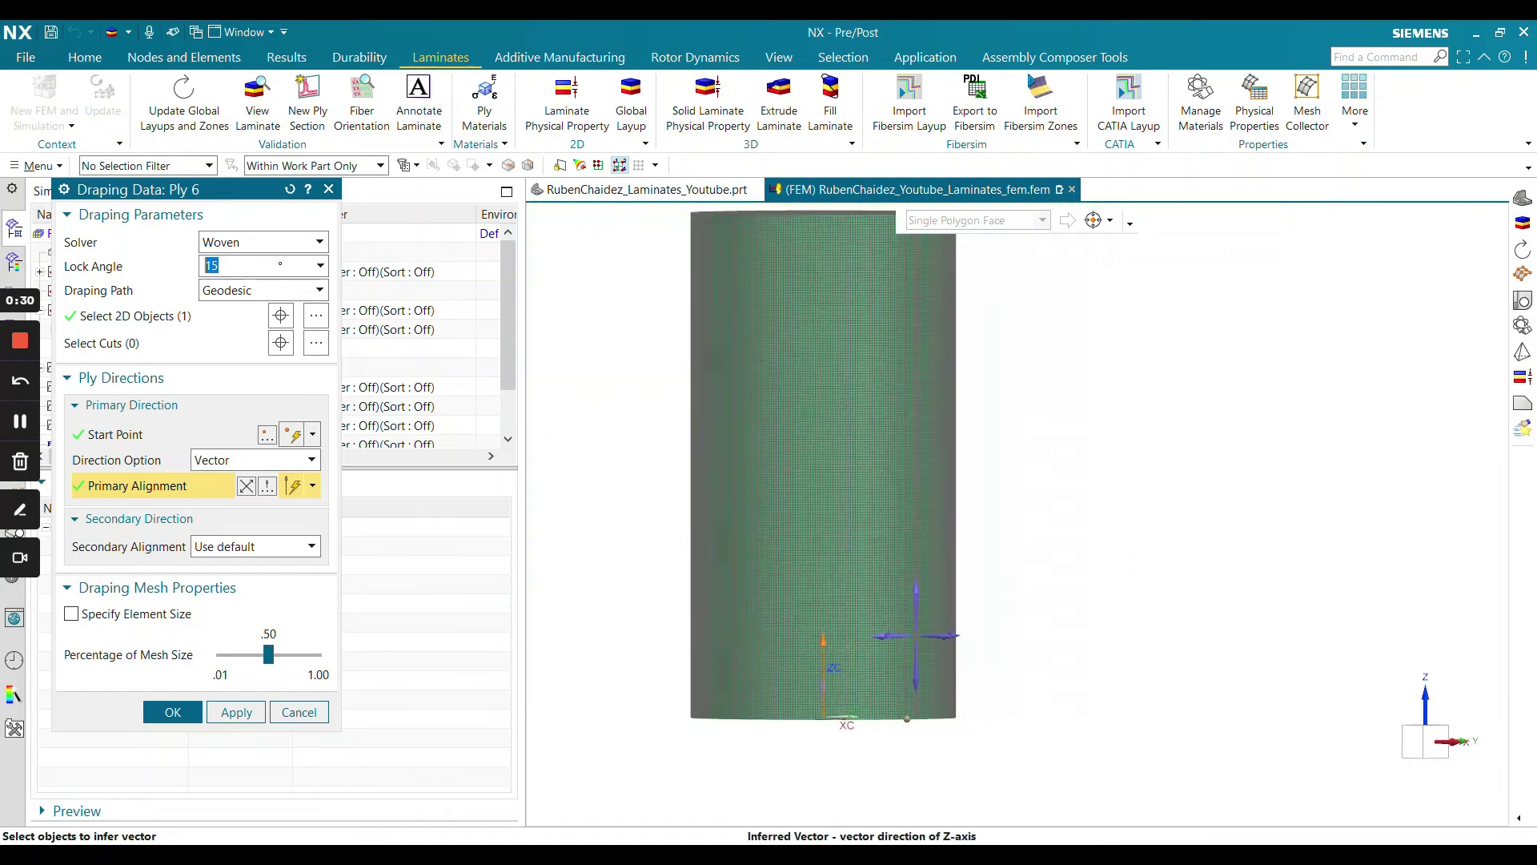
scroll(811, 481, up, 1)
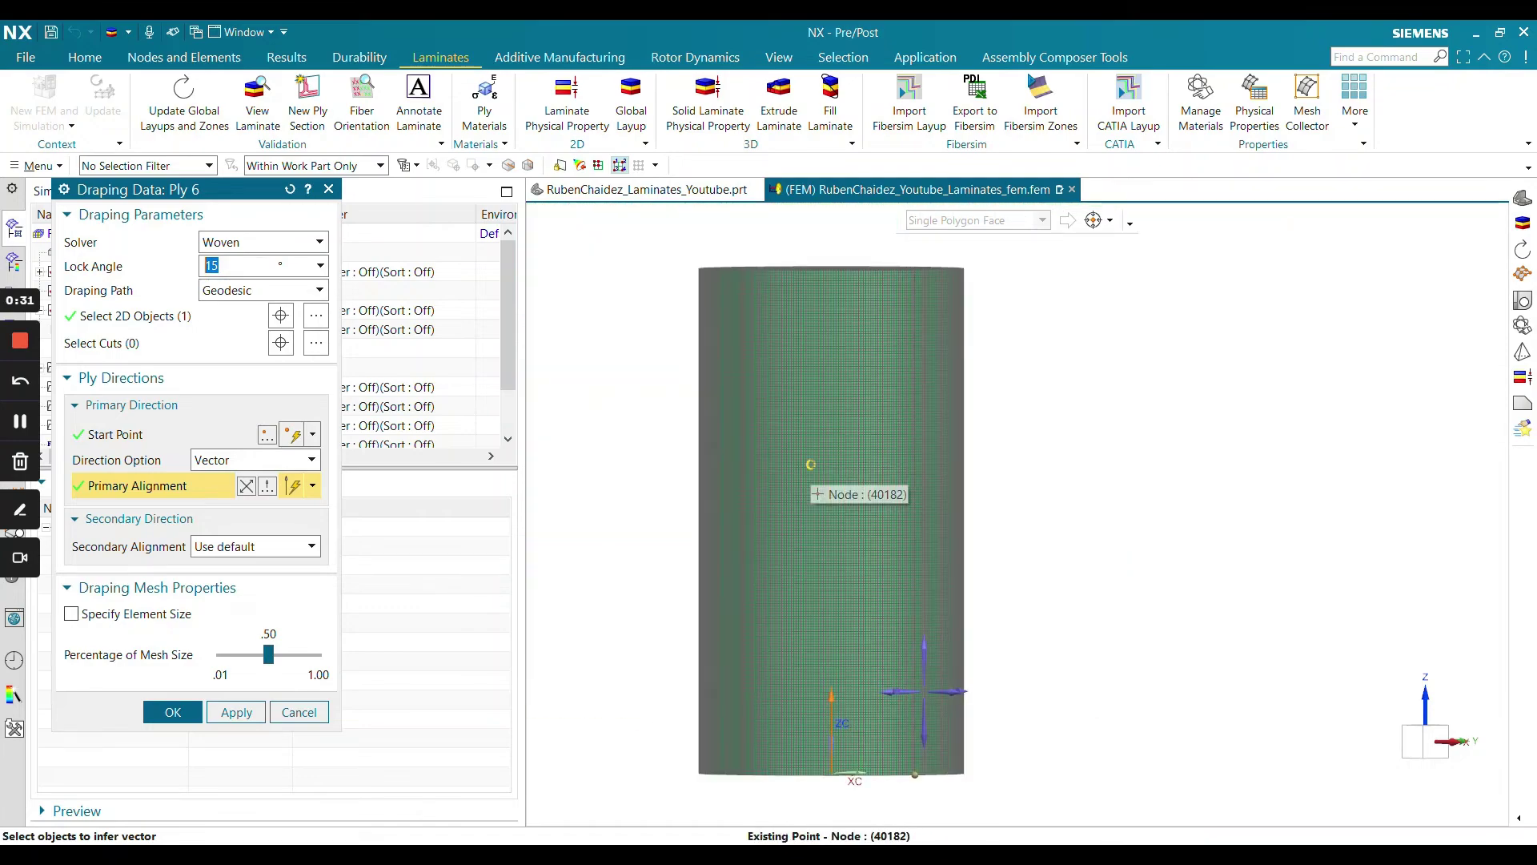
click(173, 710)
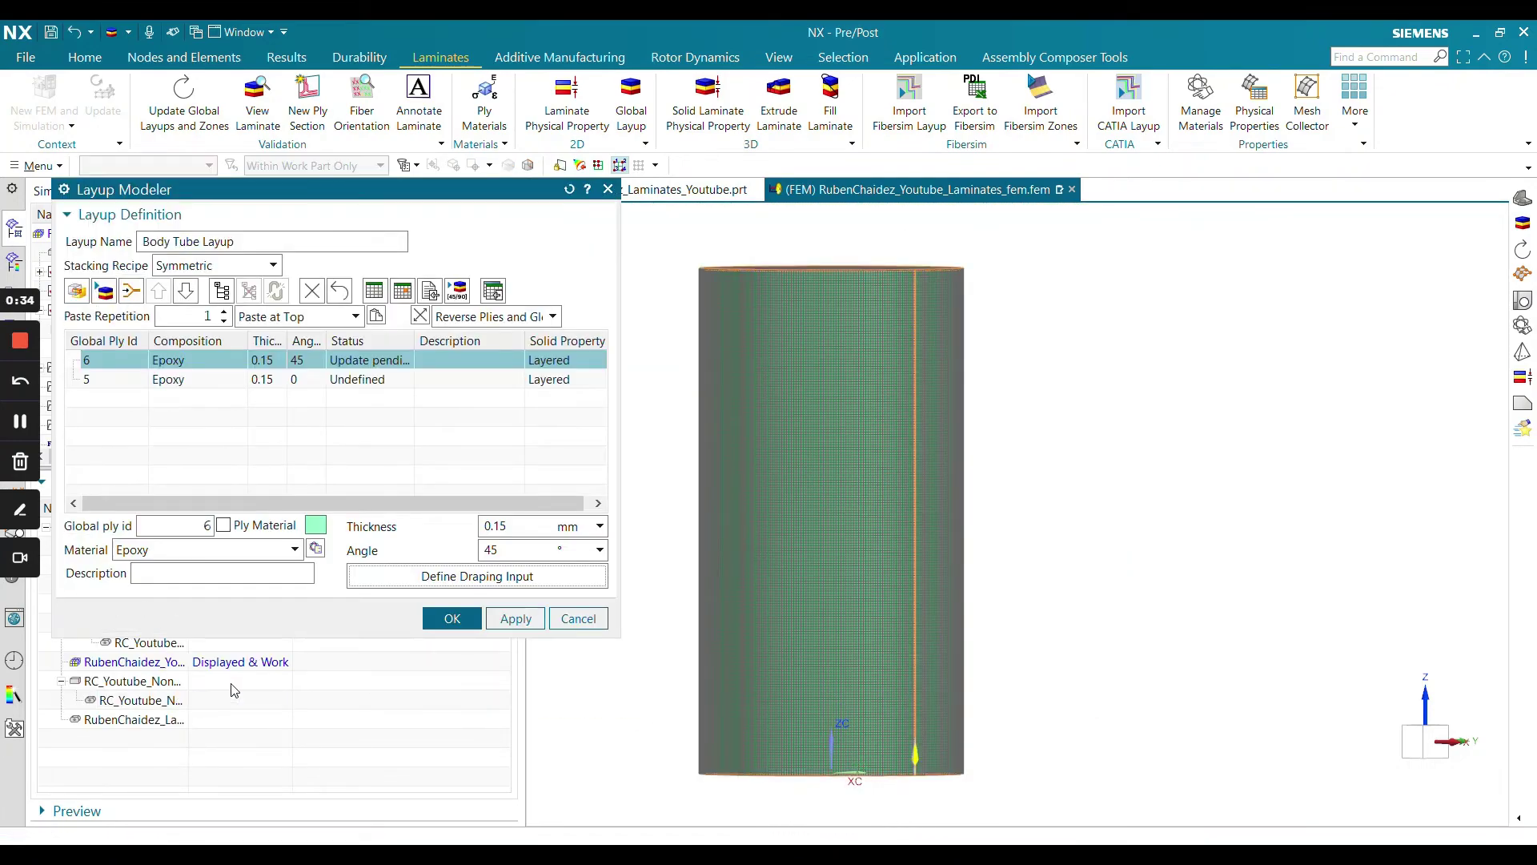
Accept the Layup Modeler and update Body Tube Layup so Plies 6 and 7 are Up-to-Date
click(451, 619)
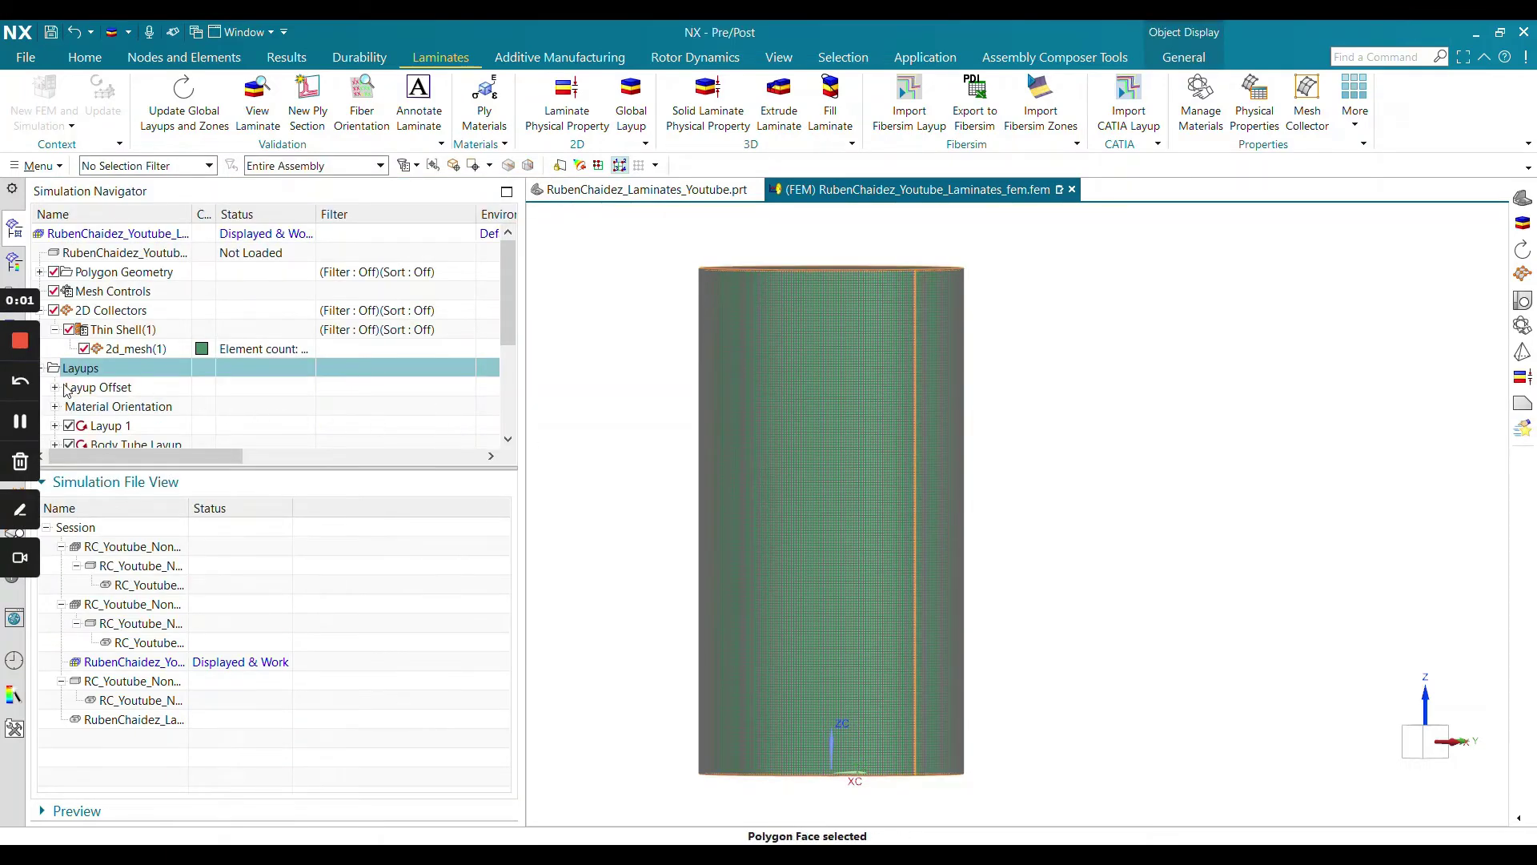
scroll(504, 272, down, 3)
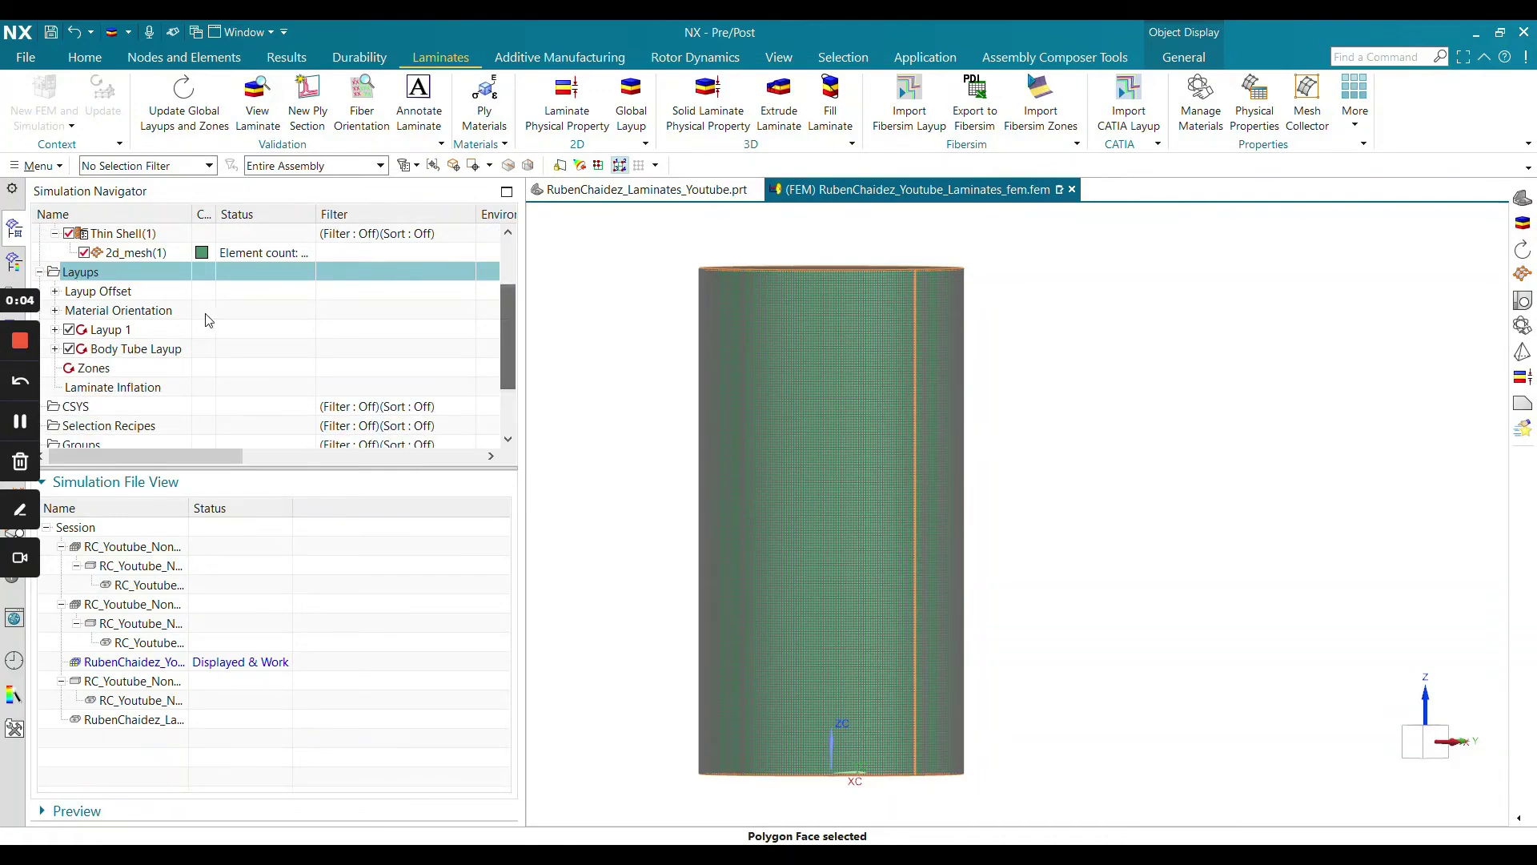
click(54, 348)
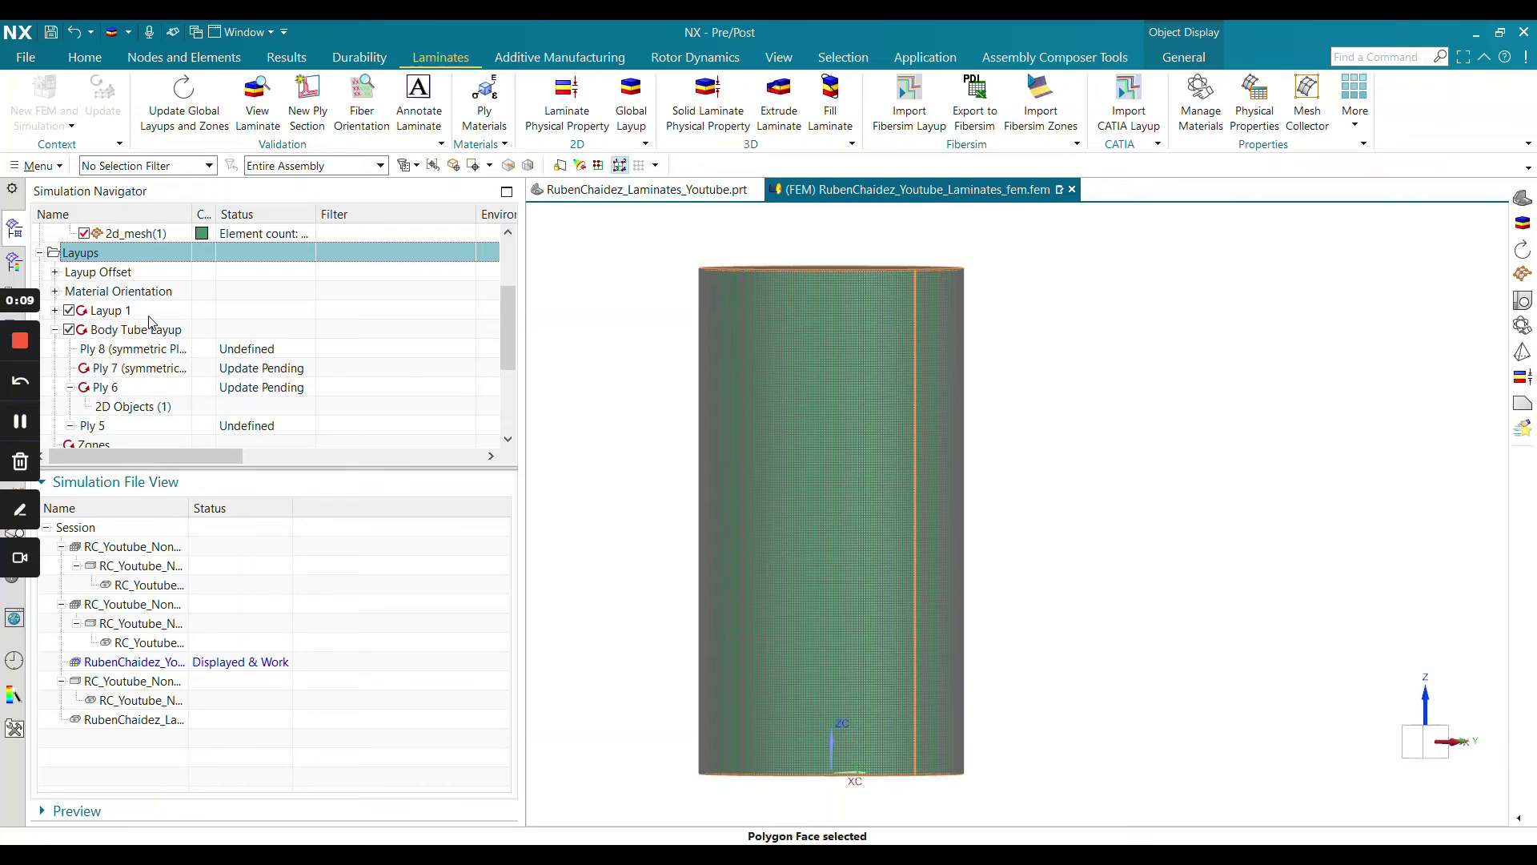
right_click(152, 336)
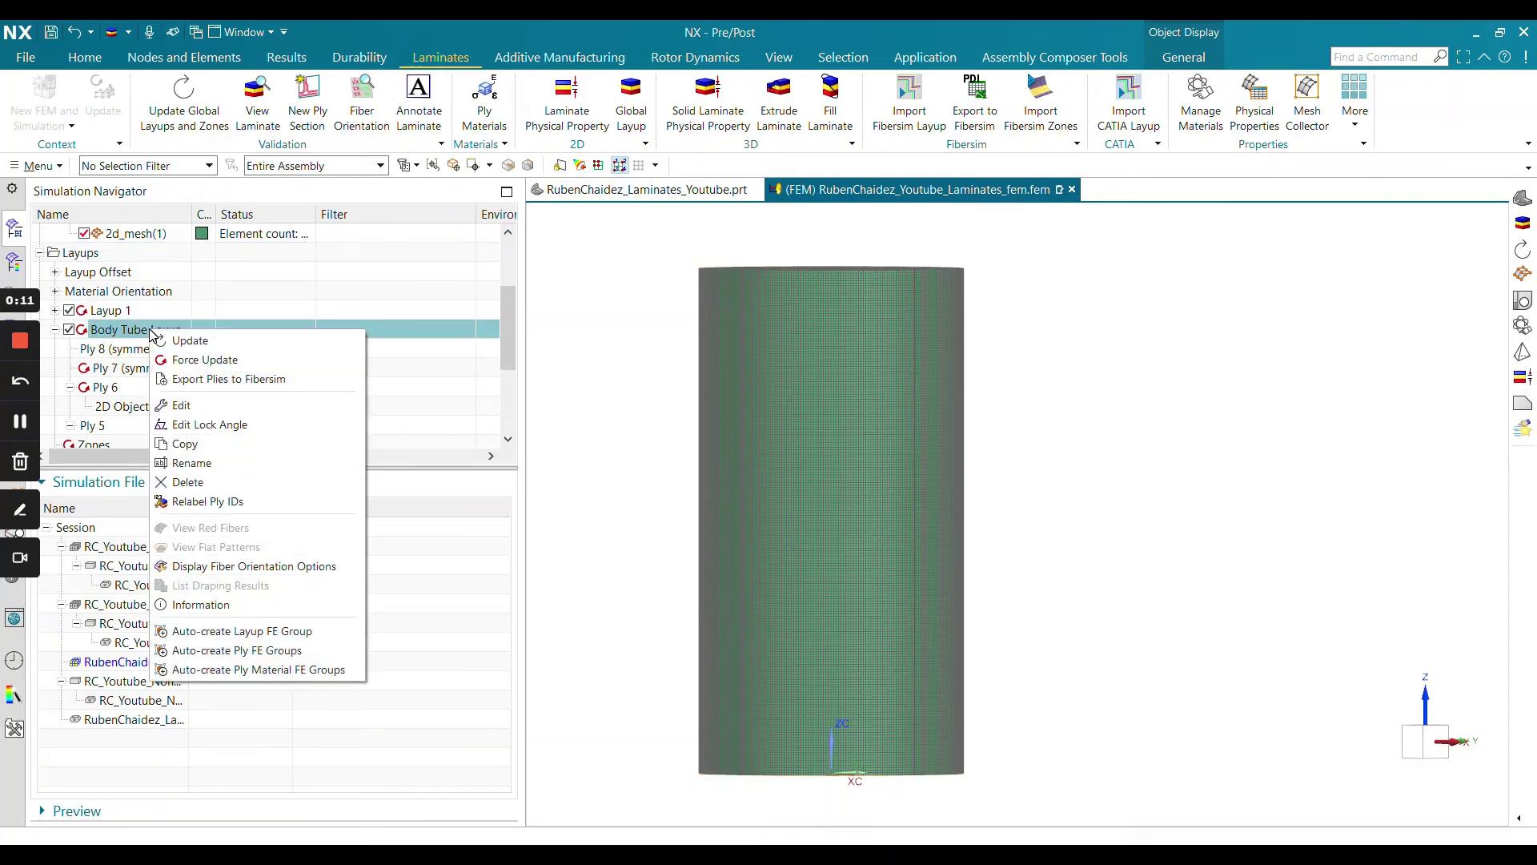
click(173, 342)
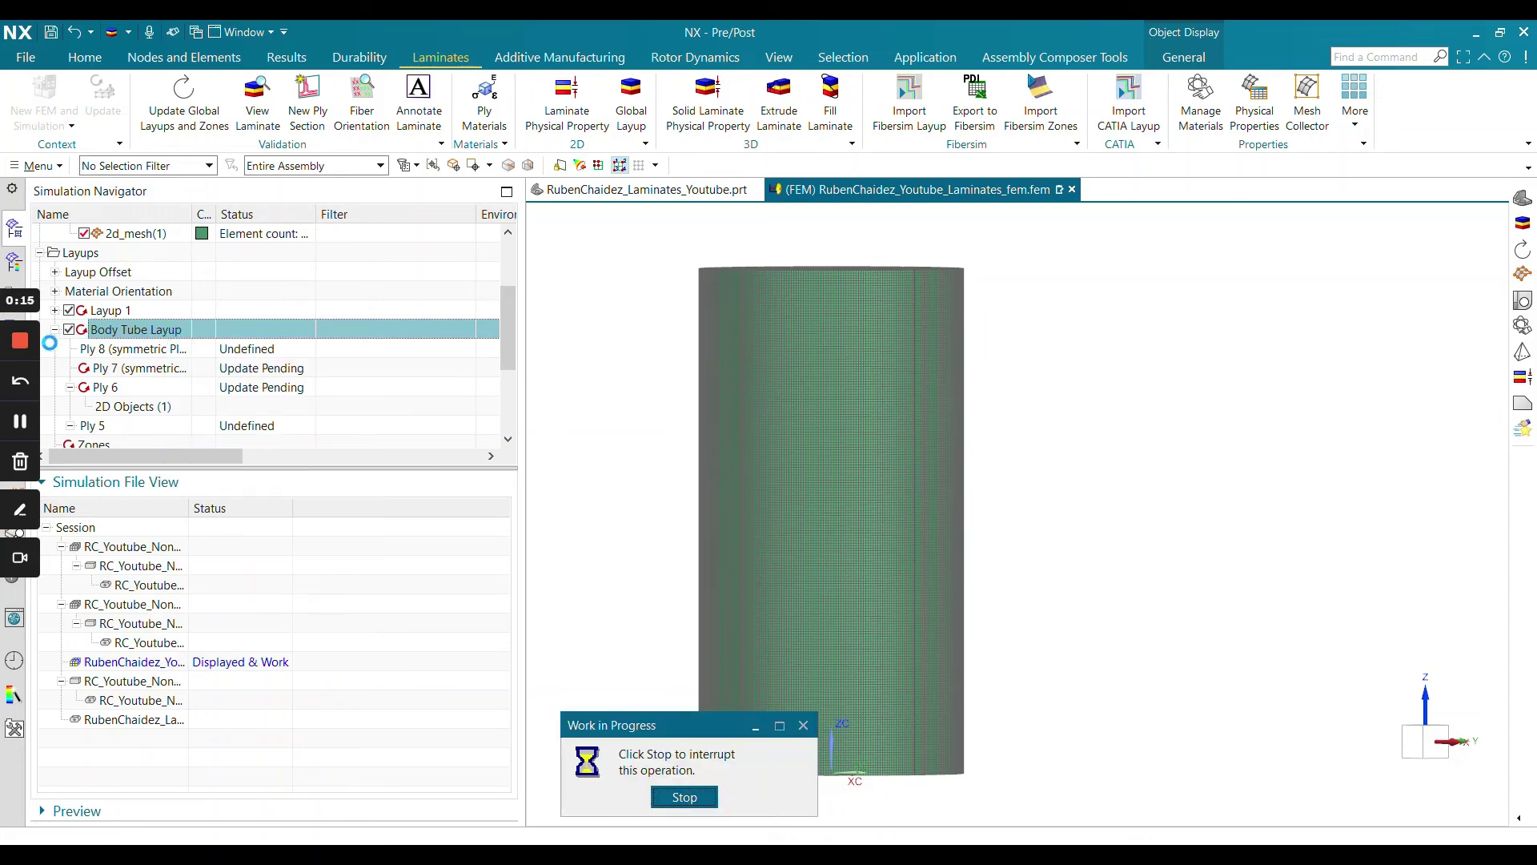
click(20, 341)
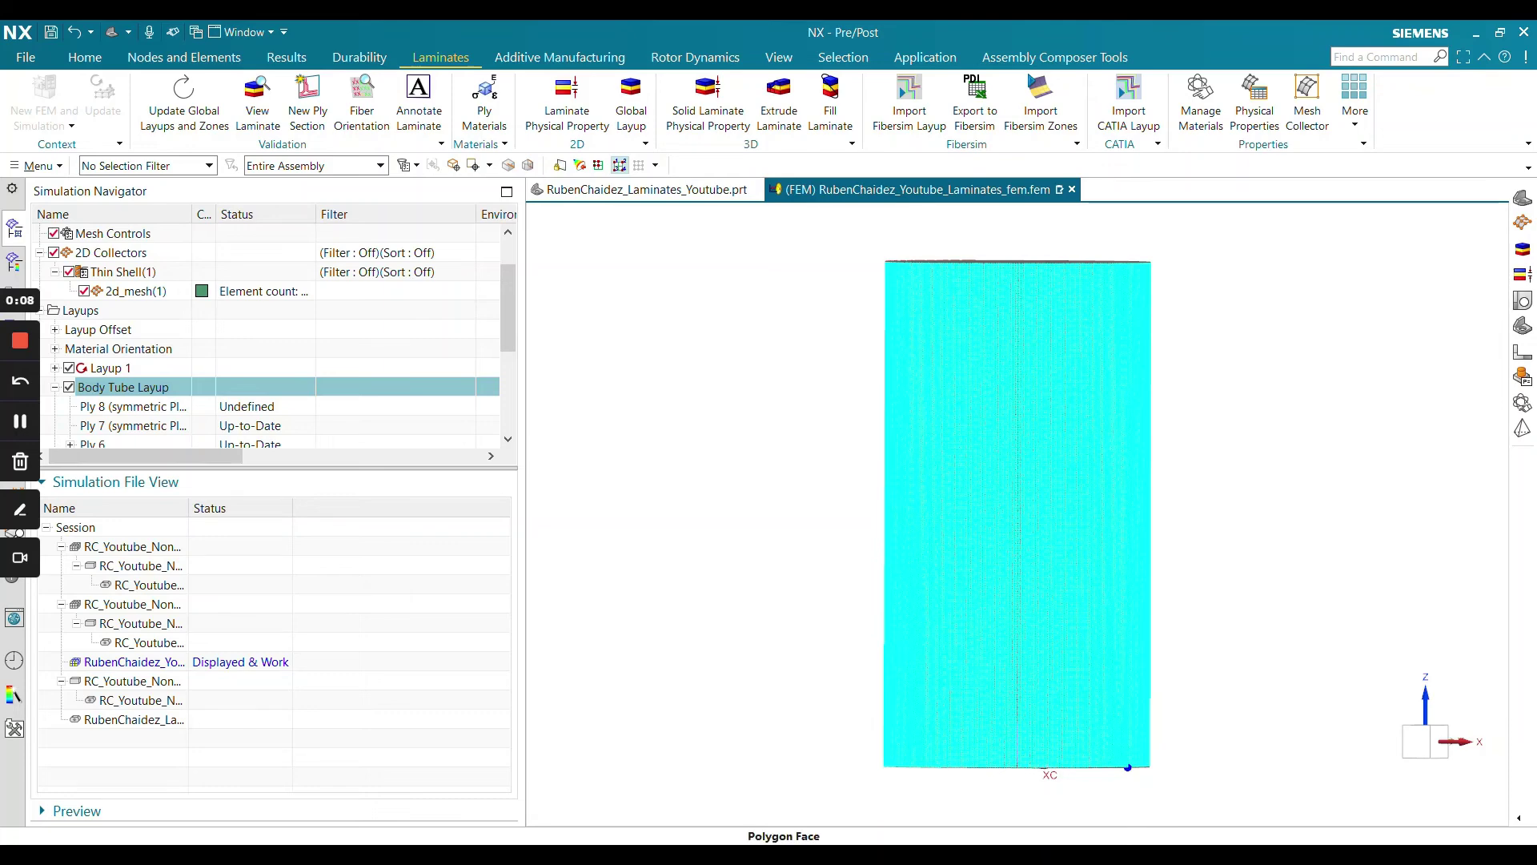
middle_drag(1050, 378, 1054, 373)
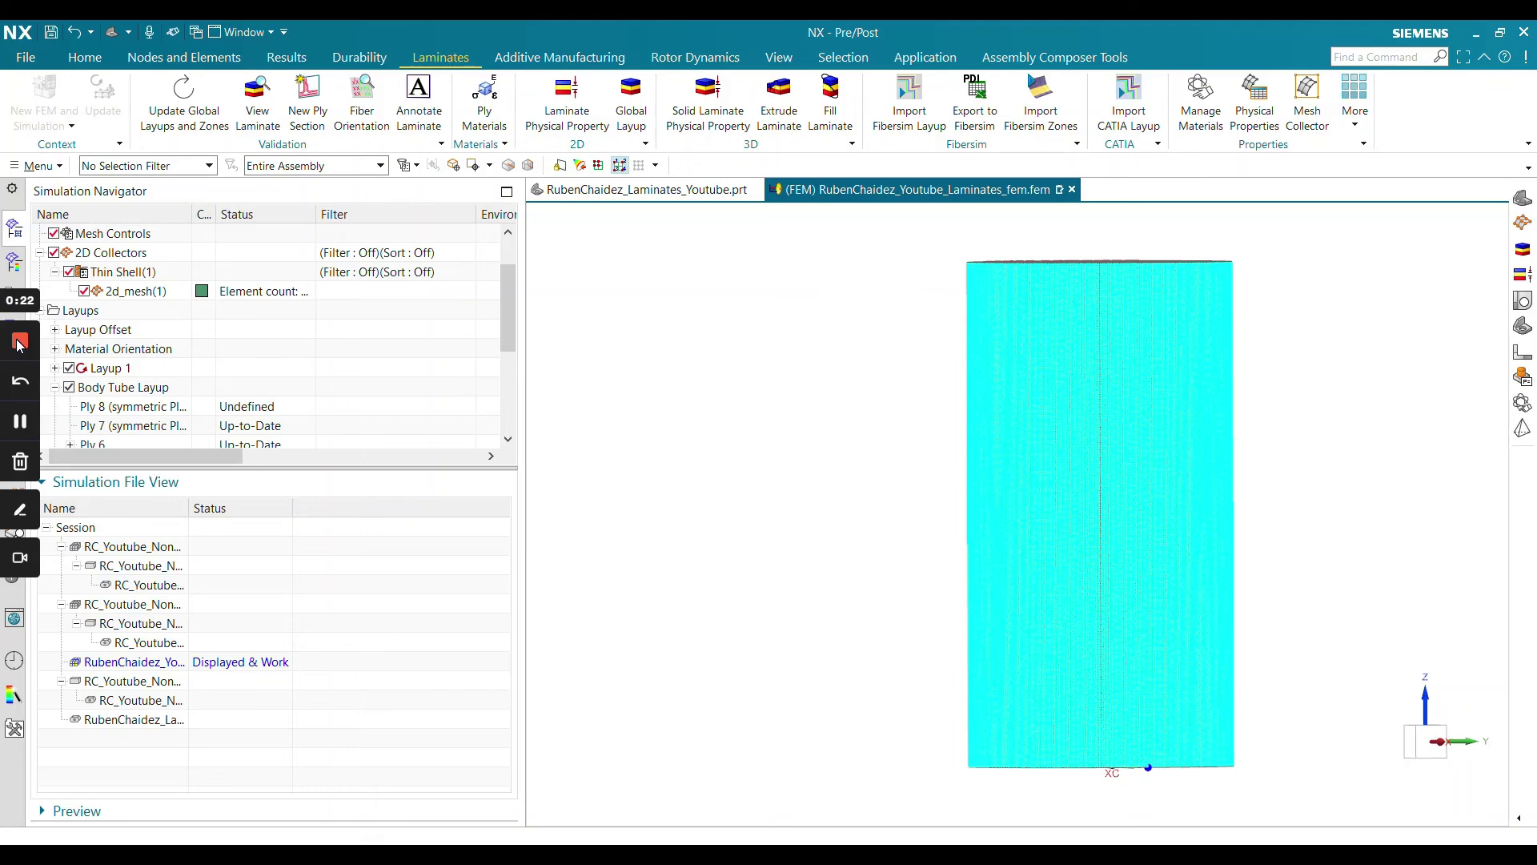
click(19, 345)
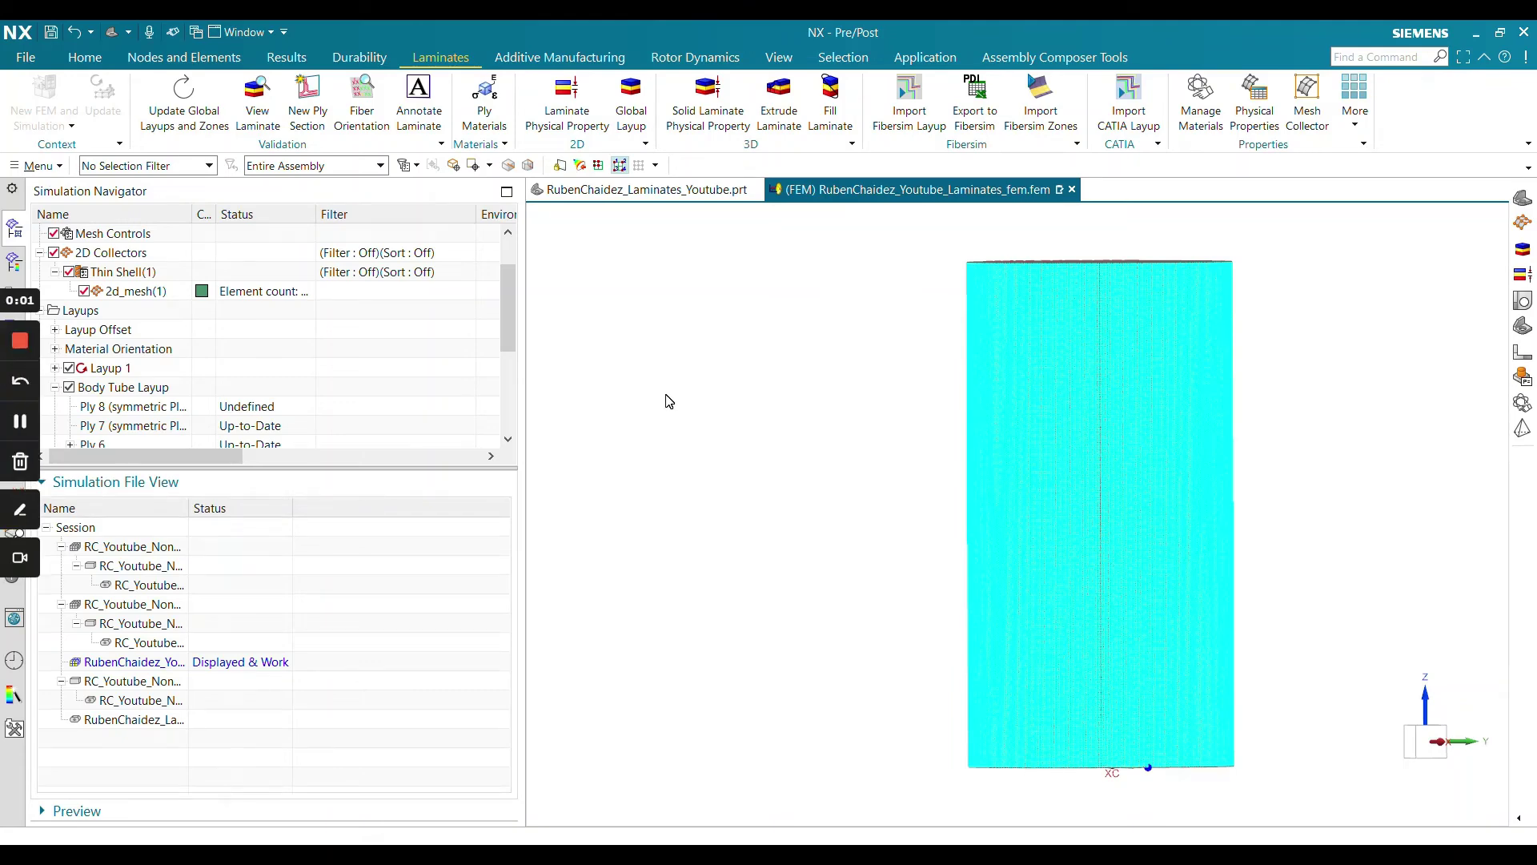